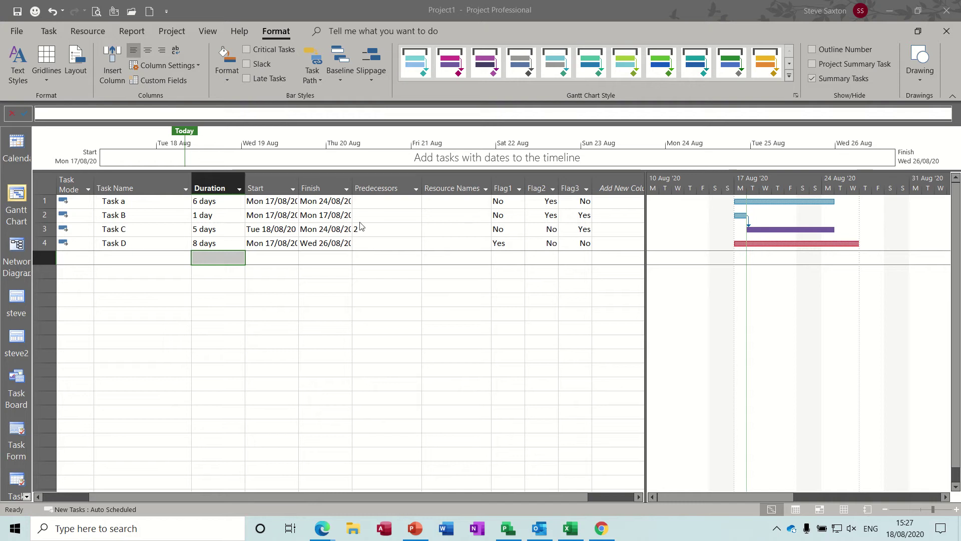
Step: Check the Flag1–Flag3 columns, then shorten Task D's duration to 4 days
left_click(507, 186)
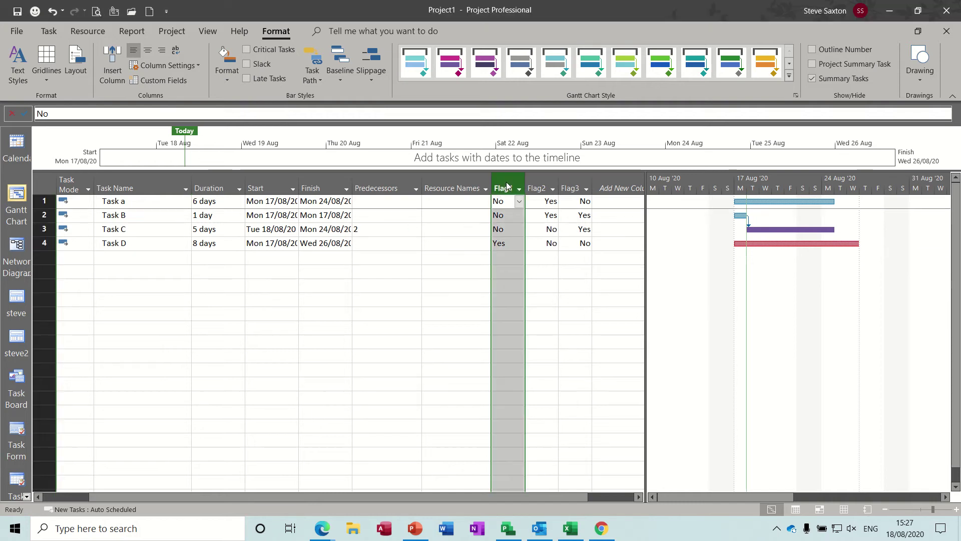
left_click(540, 187)
left_click(575, 182)
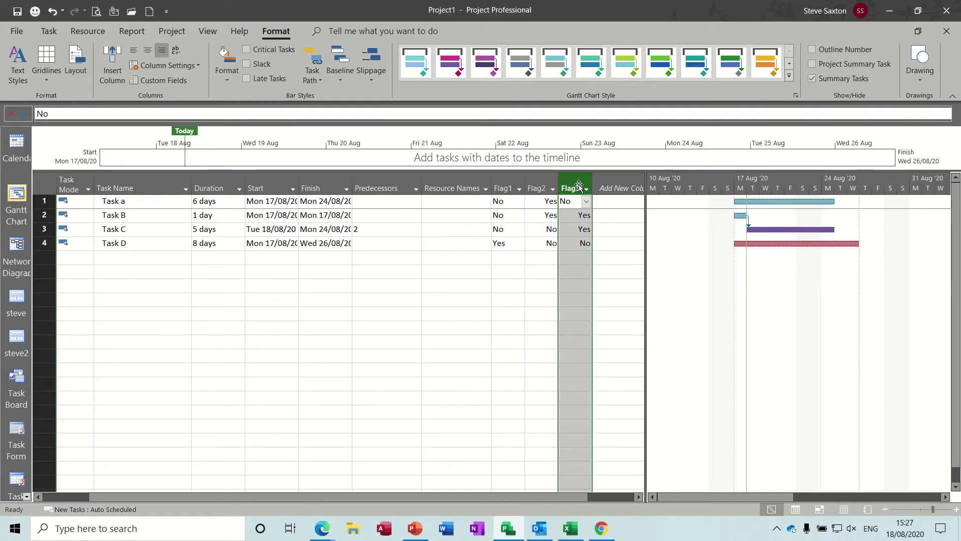
left_click(222, 215)
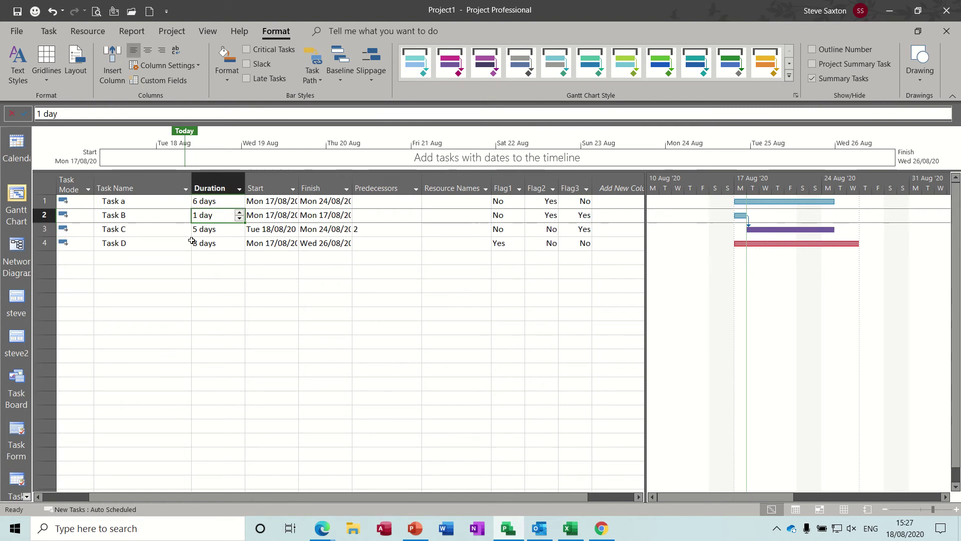
left_click(212, 243)
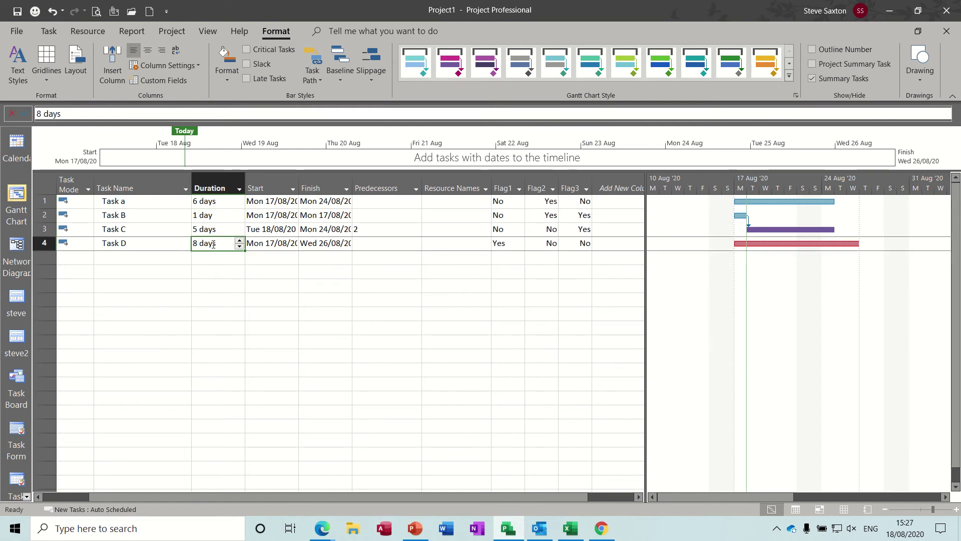
type("4")
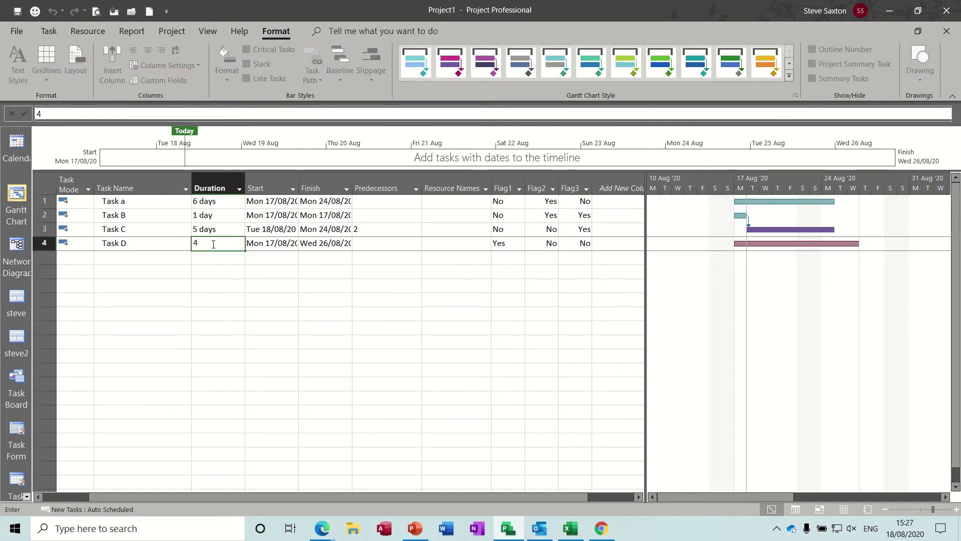
key("Return")
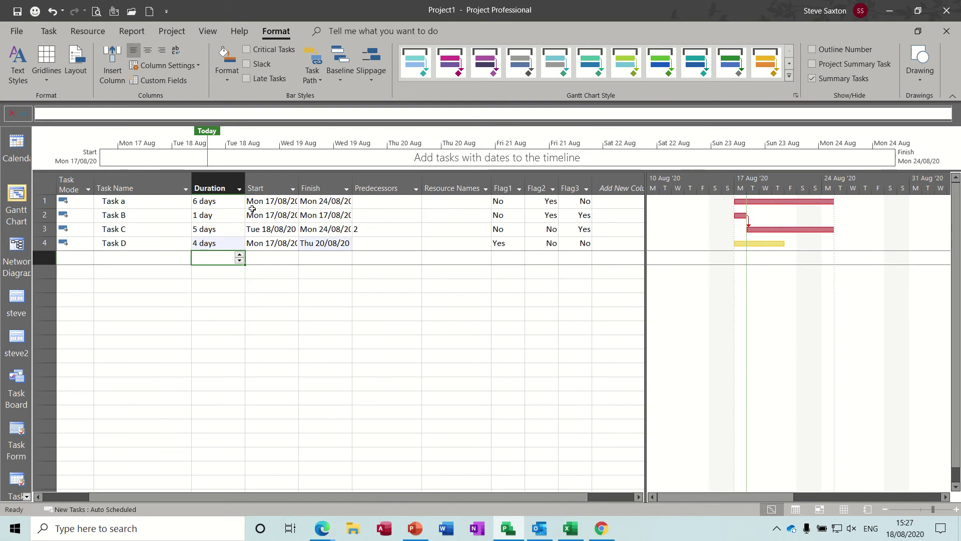
Step: Shorten Task C's duration to 3 days
left_click(225, 218)
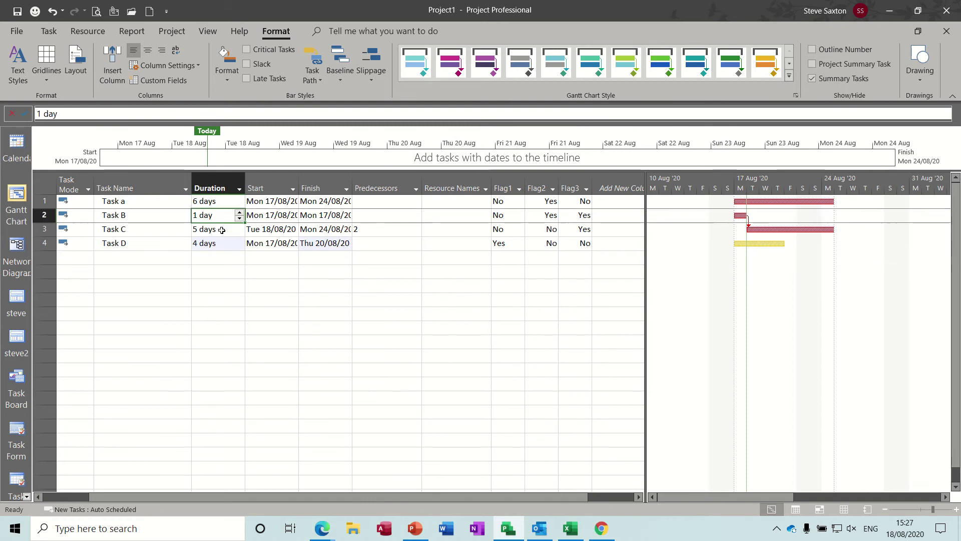
left_click(222, 229)
type("3")
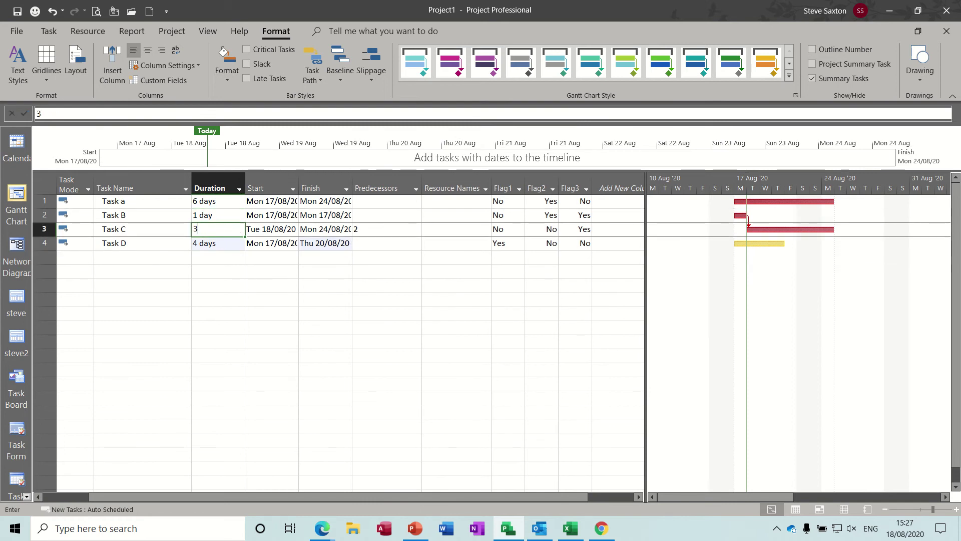
key("Return")
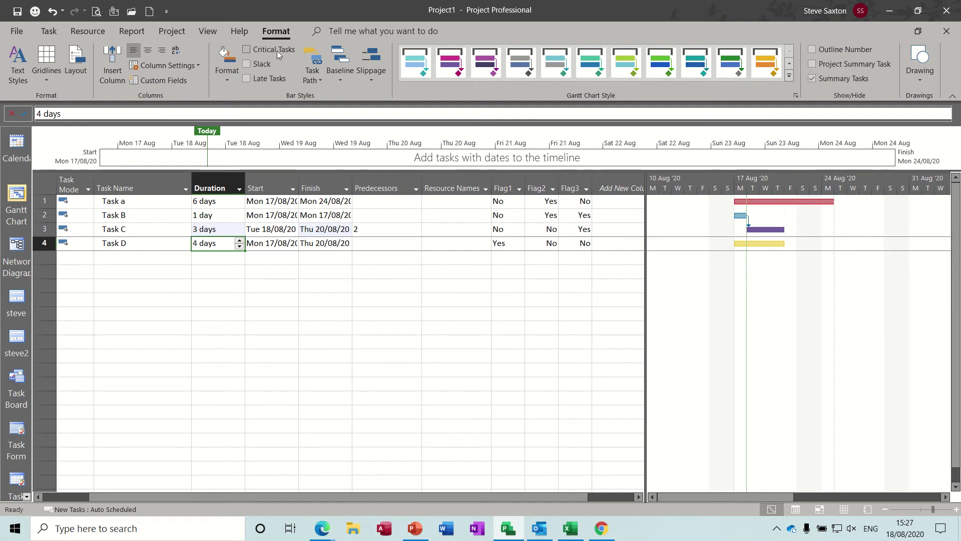
Step: Toggle critical task highlighting on and off, then set Flag2 to No for Task a and Task B
left_click(246, 50)
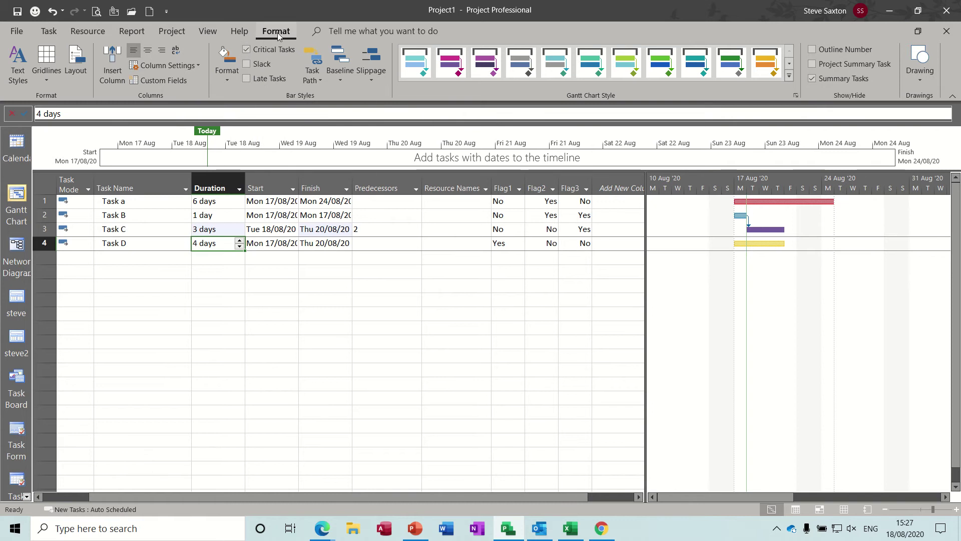
left_click(258, 52)
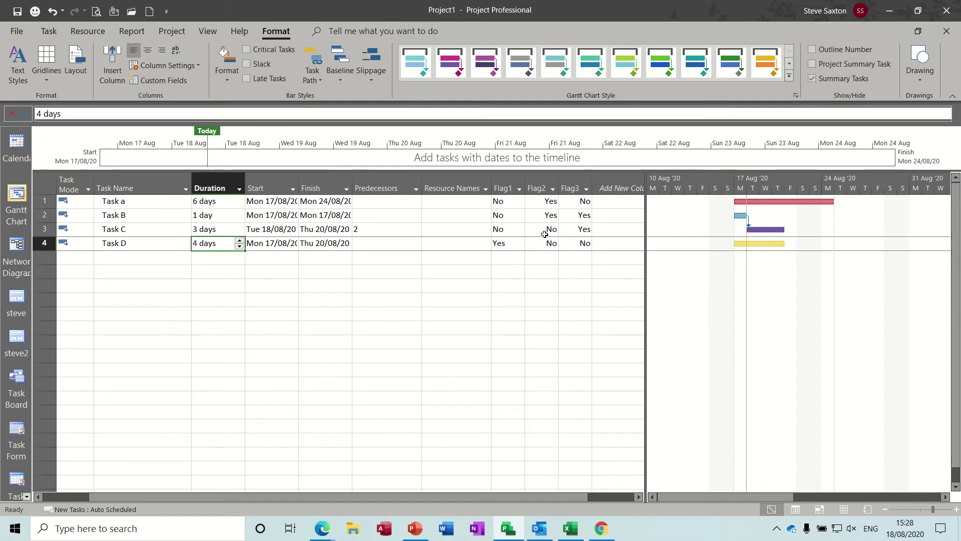
left_click(576, 205)
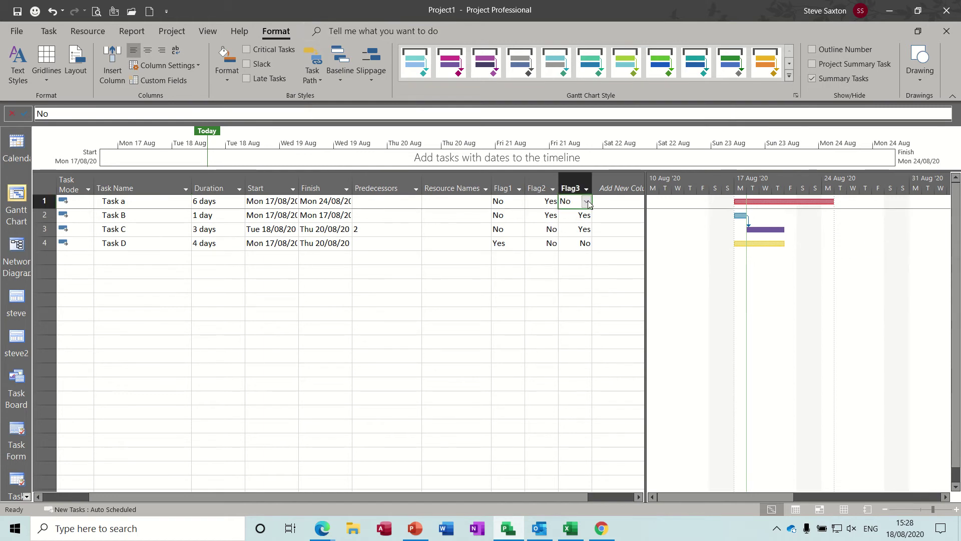
left_click(539, 201)
left_click(553, 201)
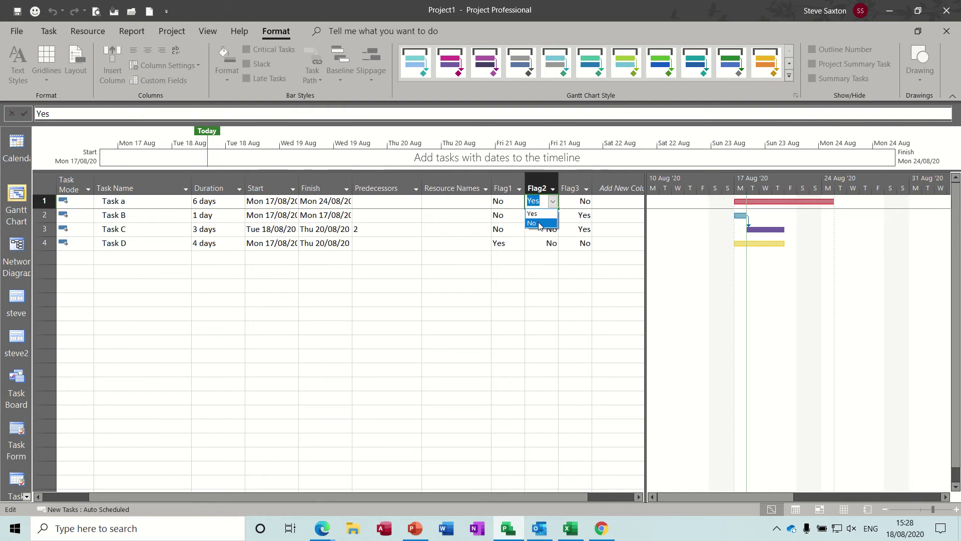
left_click(548, 220)
left_click(553, 214)
left_click(553, 215)
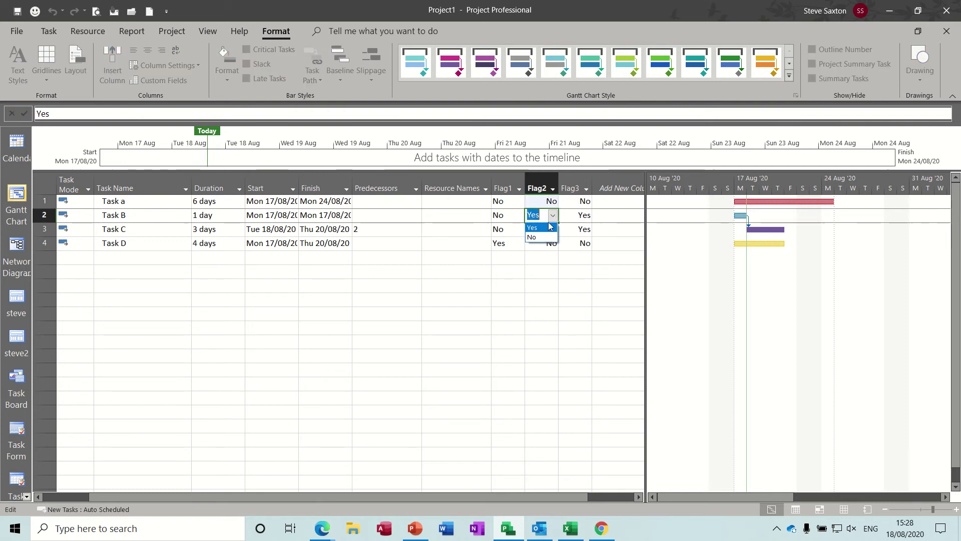
left_click(544, 234)
left_click(543, 269)
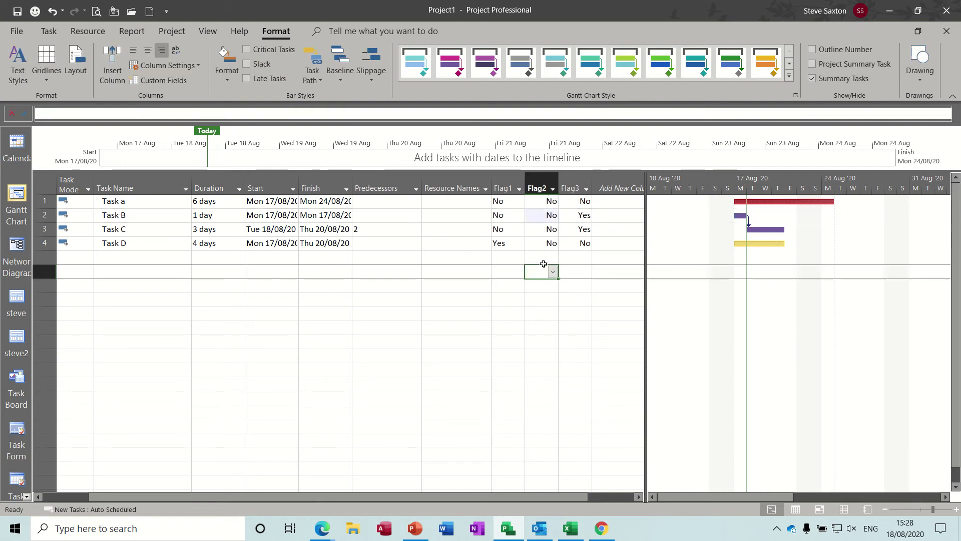
Step: Set Task C's Flag3 to No and leave its Flag2 at No
left_click(582, 216)
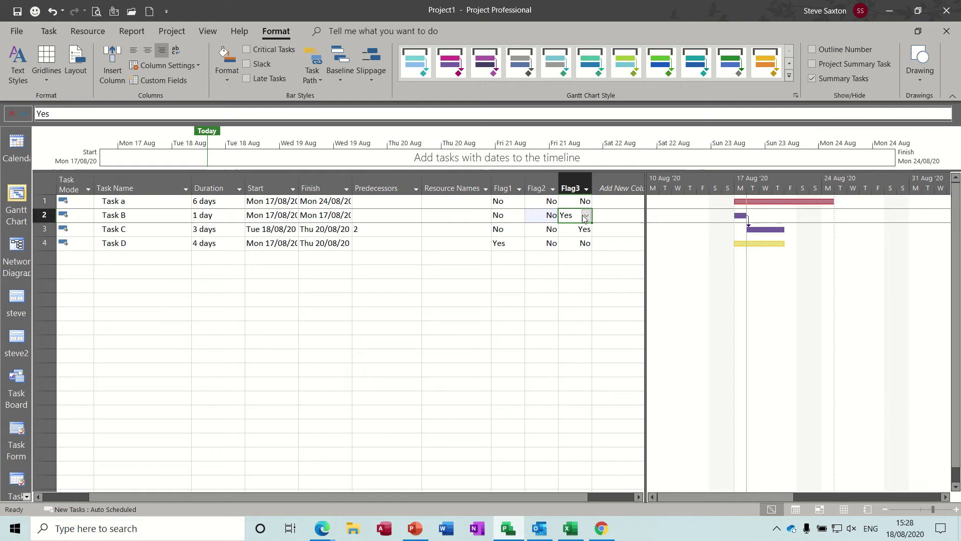
left_click(576, 229)
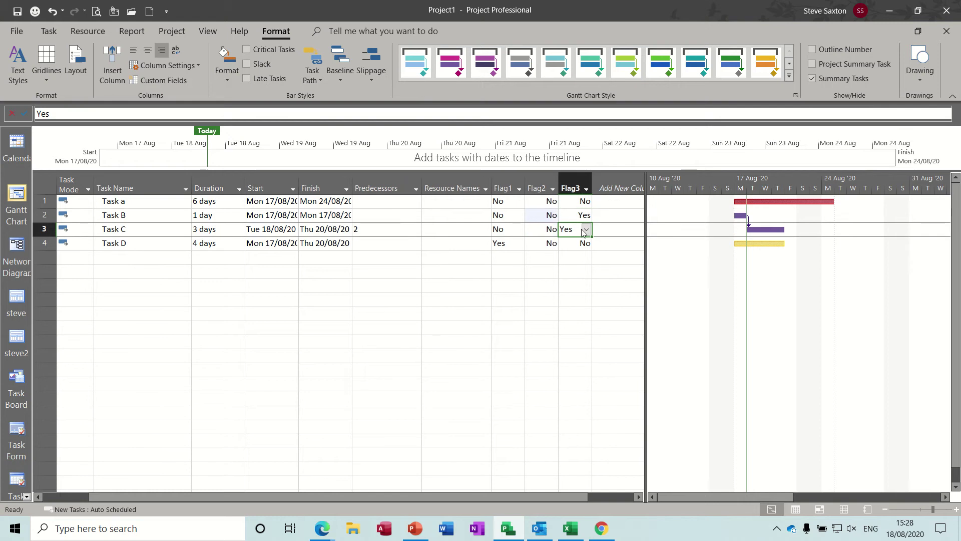
left_click(587, 230)
left_click(569, 251)
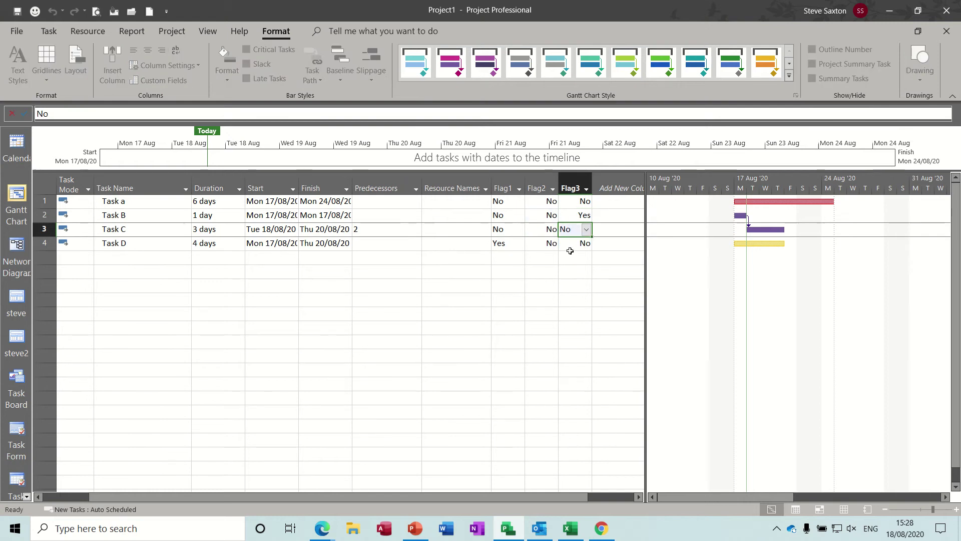
left_click(546, 228)
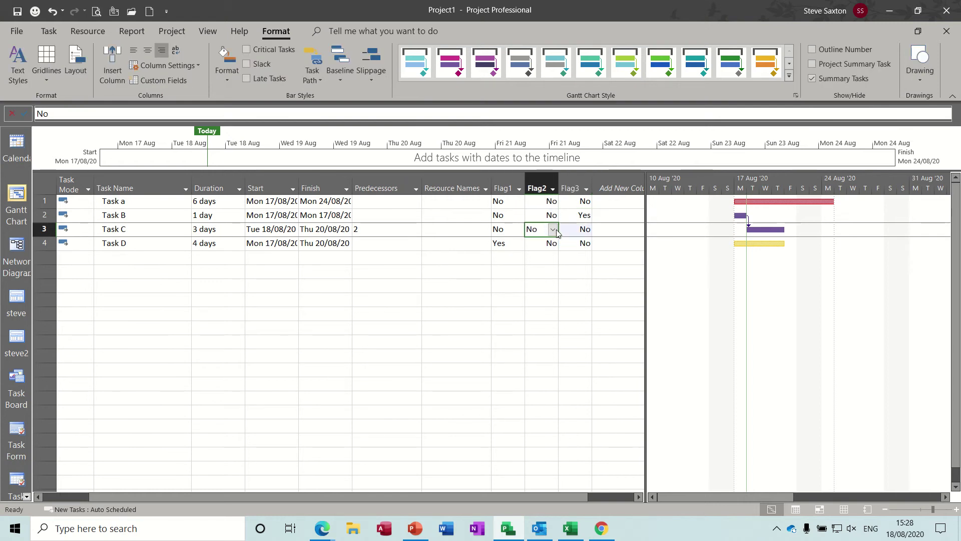
left_click(551, 229)
left_click(543, 242)
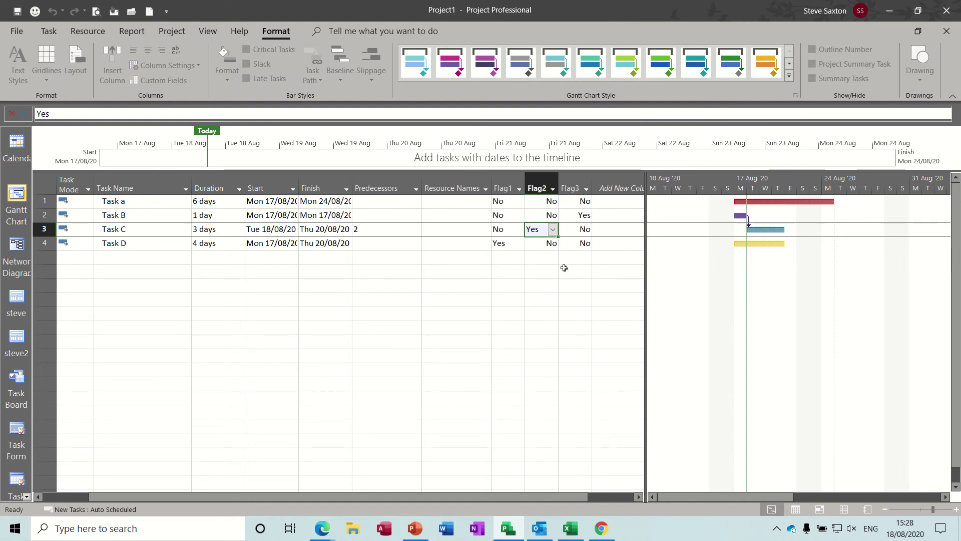
key("Return")
left_click(551, 228)
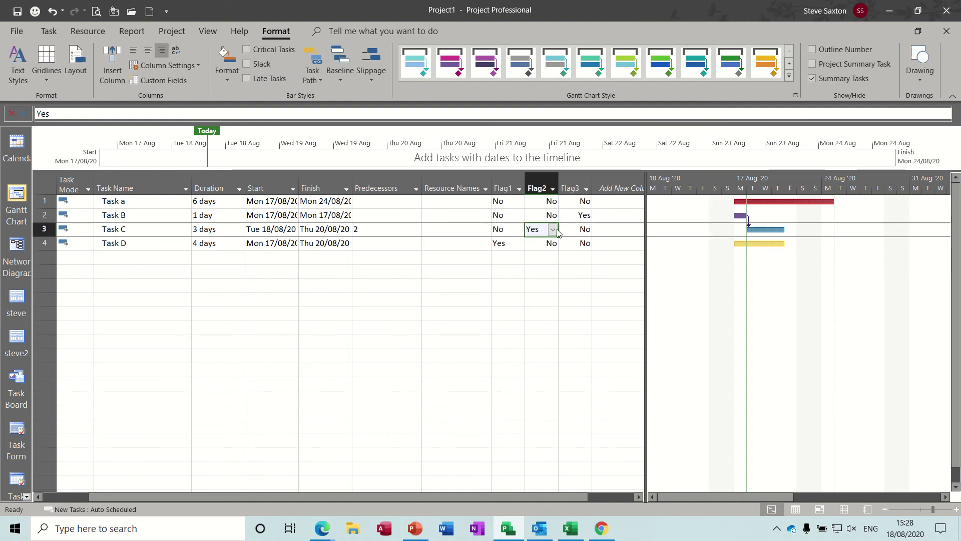
left_click(552, 230)
left_click(543, 251)
Step: Set Task C's Flag1 to Yes so its bar turns yellow
left_click(510, 225)
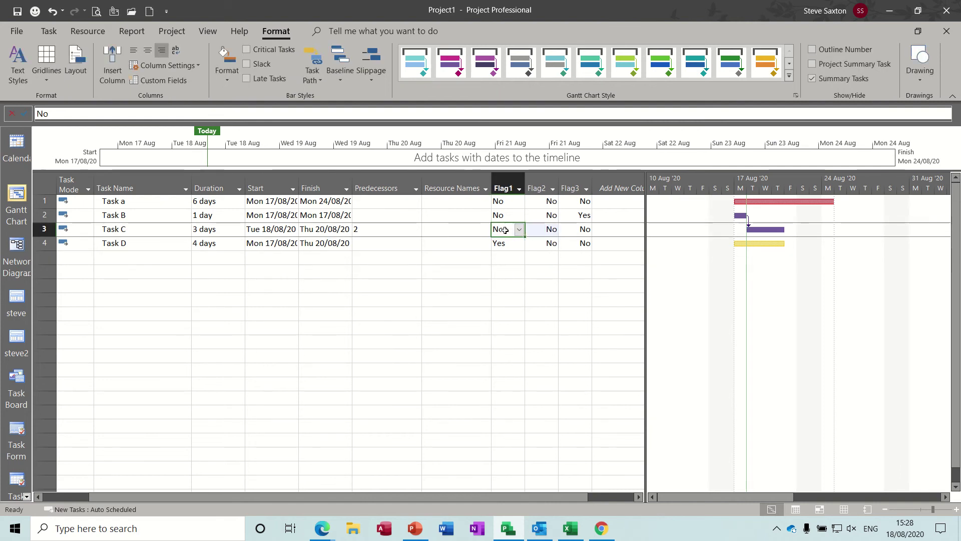
left_click(519, 230)
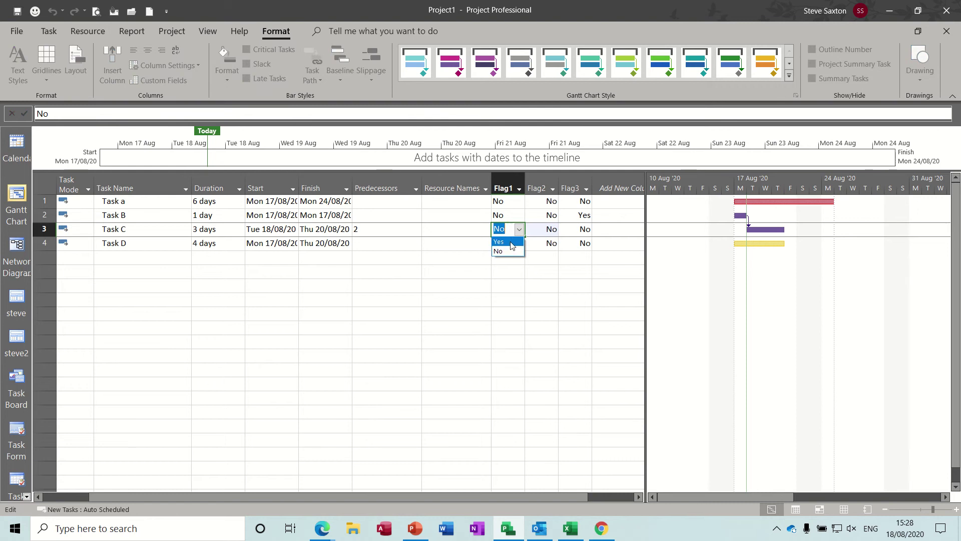
left_click(508, 242)
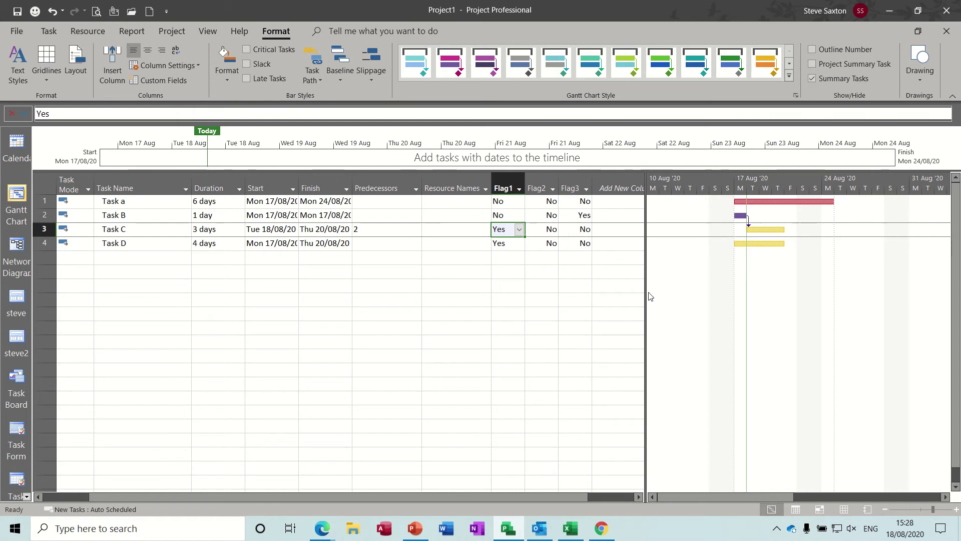
left_click(216, 242)
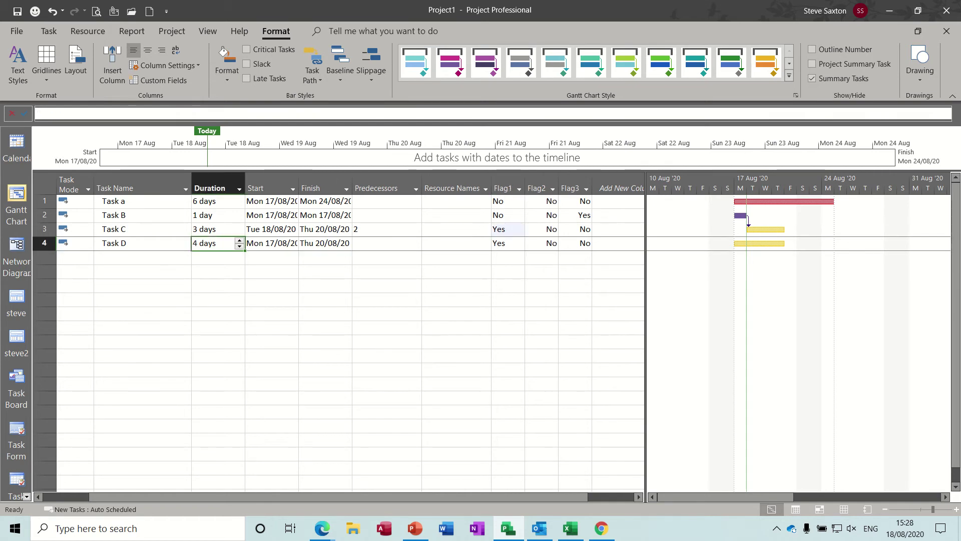
type("8")
key("Return")
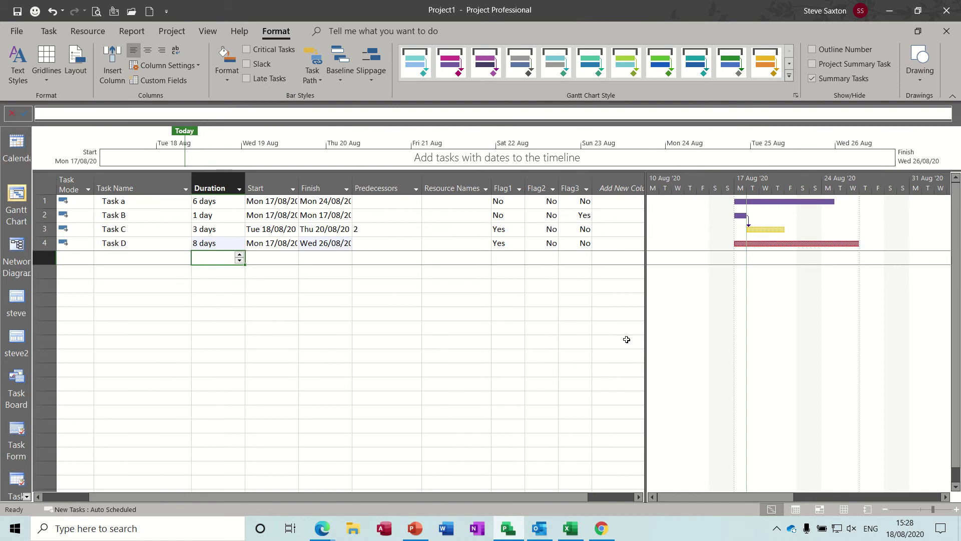
mouse_move(769, 245)
left_click(754, 228)
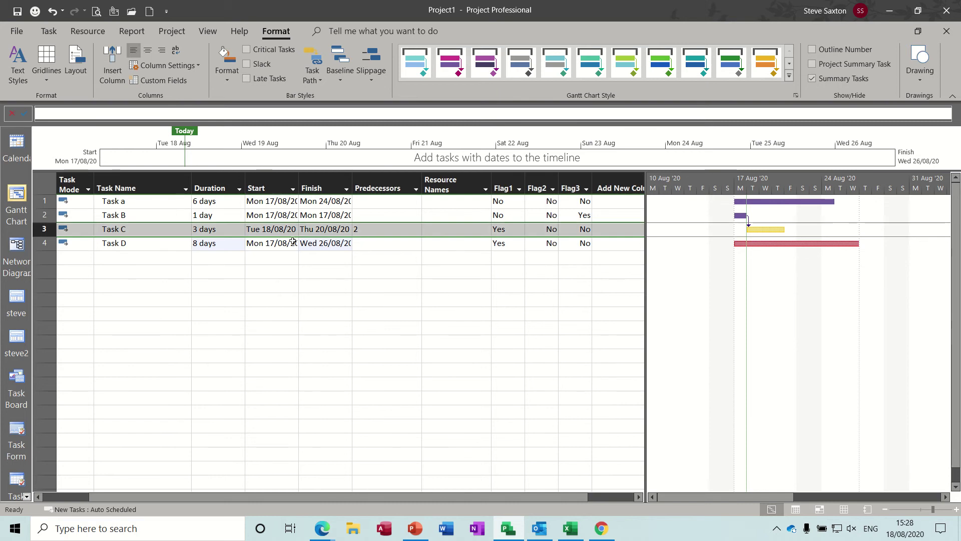
left_click(221, 229)
type("11")
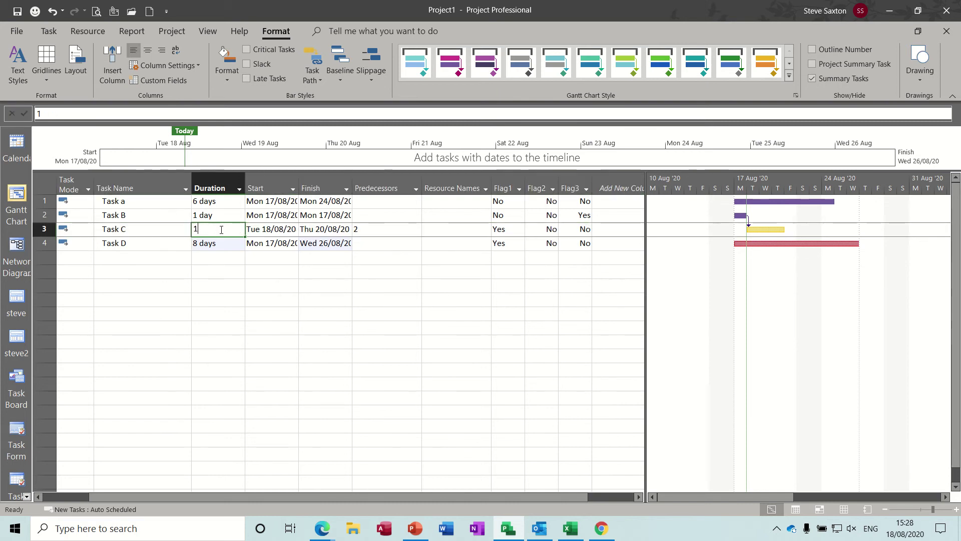
key("Return")
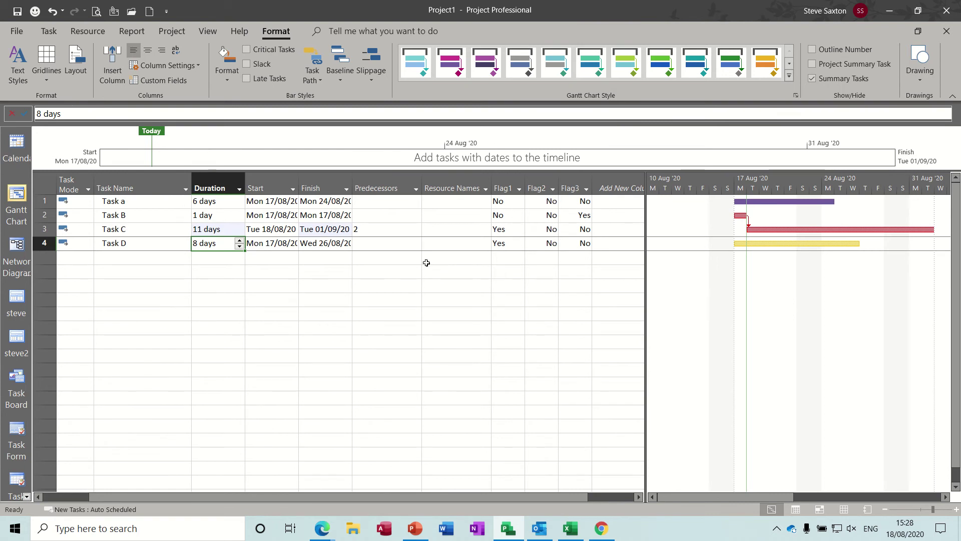
Step: In a new blank project, enter the tasks Task A, Task B, Task C and Task D
key("ctrl+n")
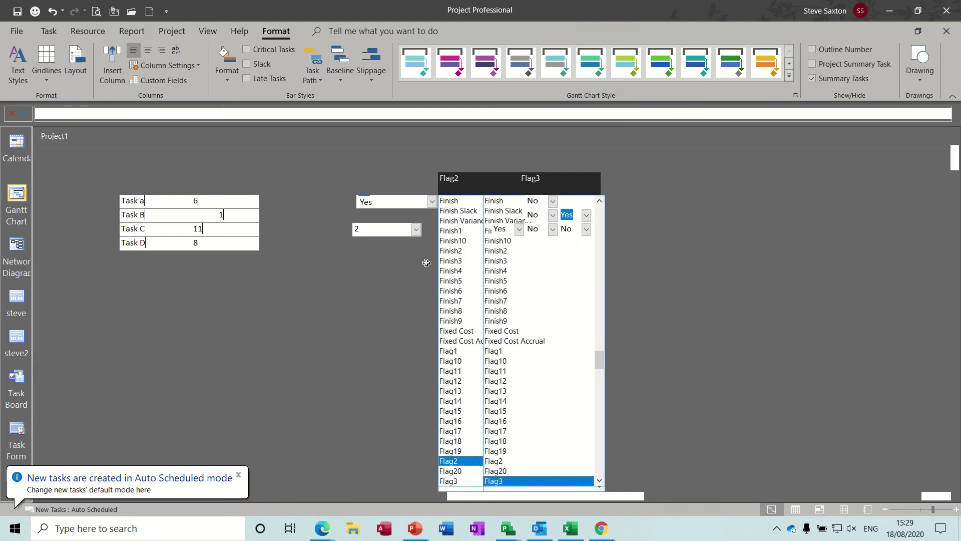
left_click(185, 198)
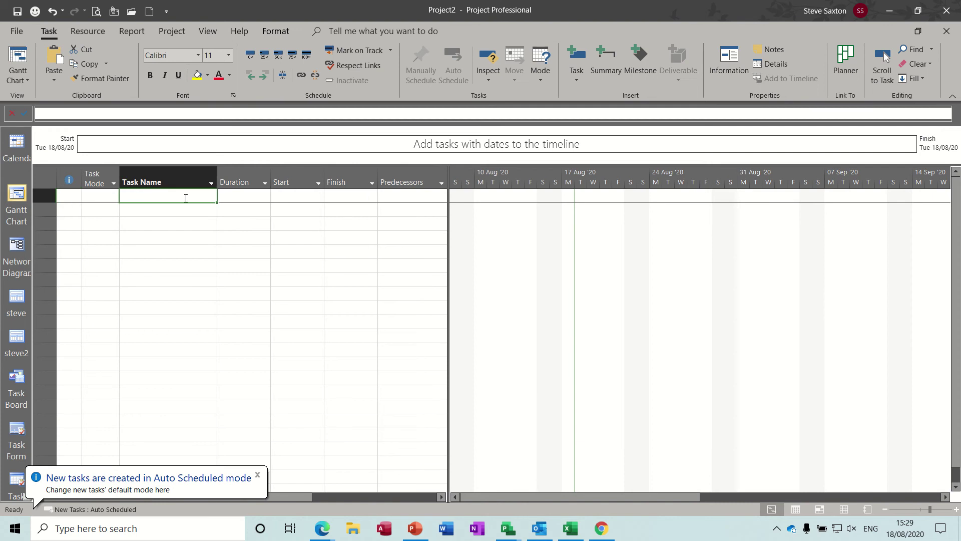
type("Task")
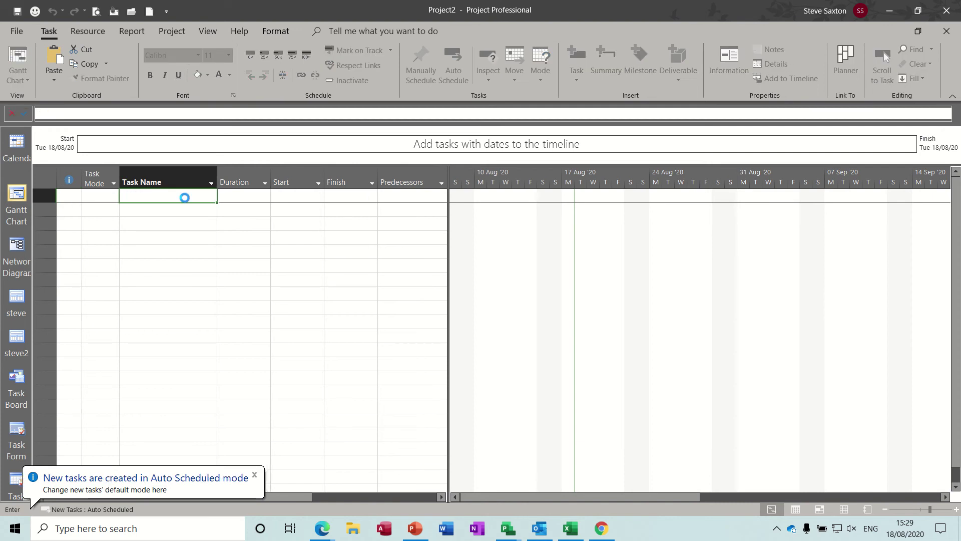
type(" A")
key("Return")
type("Task ")
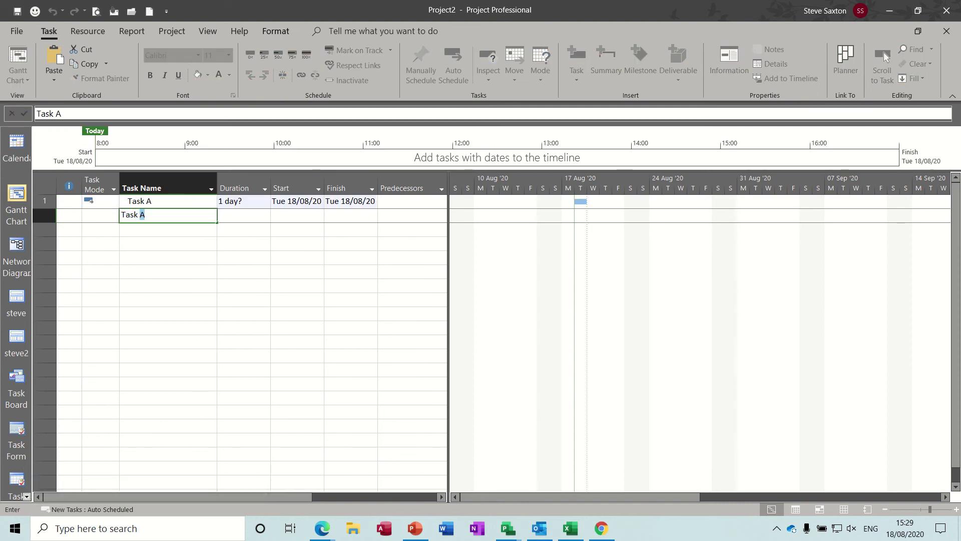
type("B")
key("Return")
type("Task ")
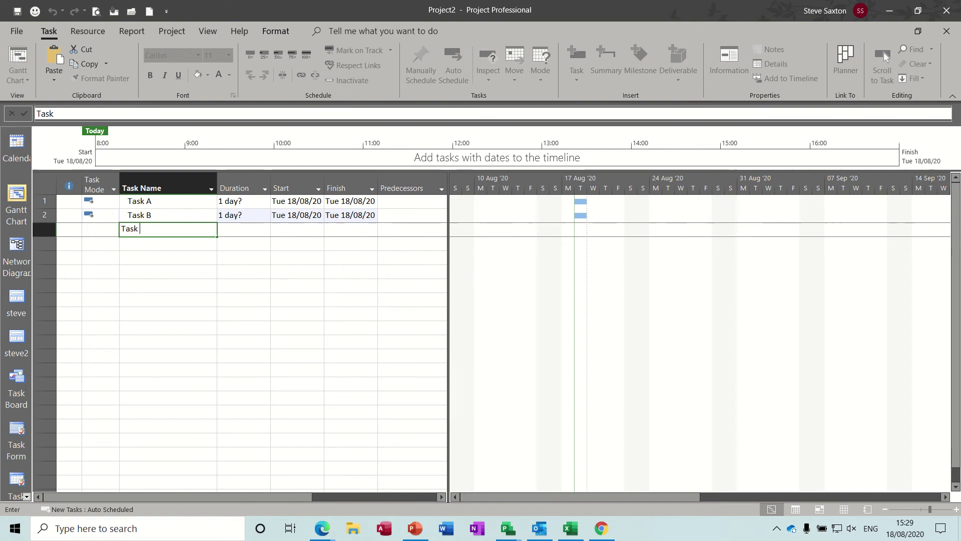
type("C")
key("Return")
type("Task")
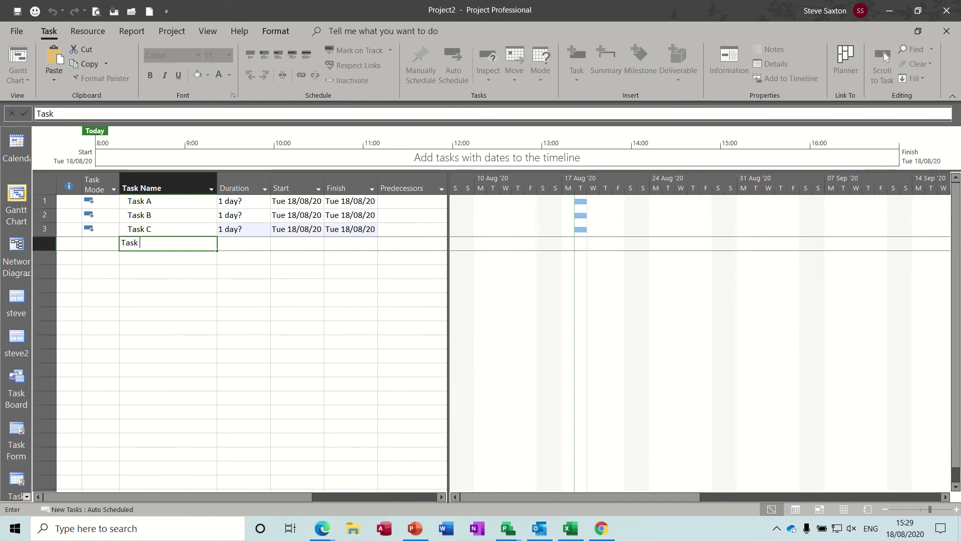
type(" D")
Step: Give Tasks A–D durations of 2, 3, 2 and 3 days
left_click(239, 207)
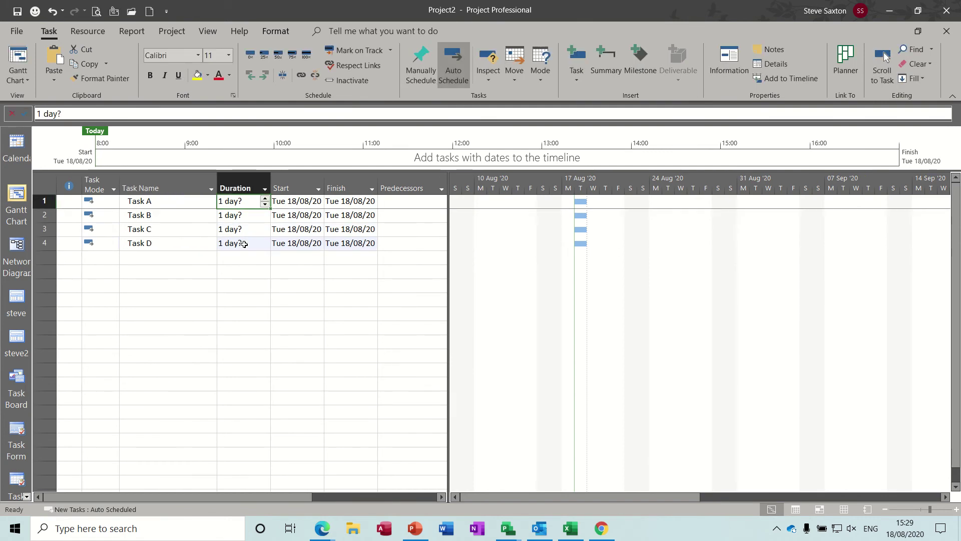
type("2")
key("Return")
type("3")
key("Return")
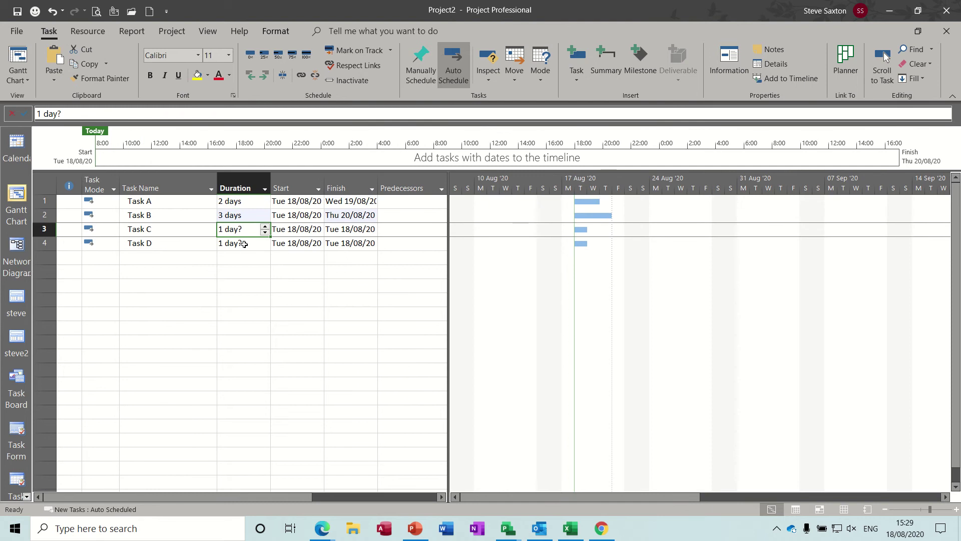
type("2")
key("Return")
type("3")
key("Return")
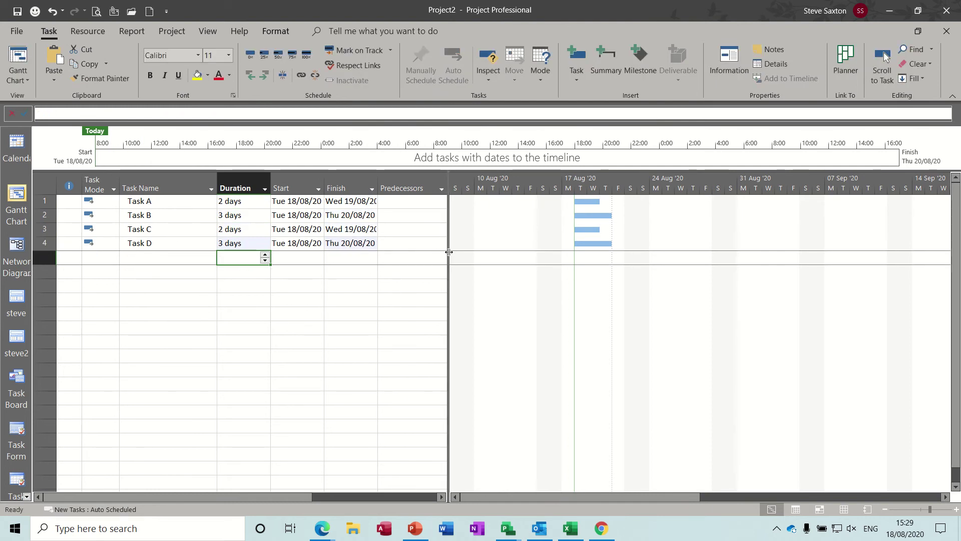
Step: Resize the task table, preview Bar Styles, then open the Format dropdown's bar options
left_click_drag(449, 252, 522, 253)
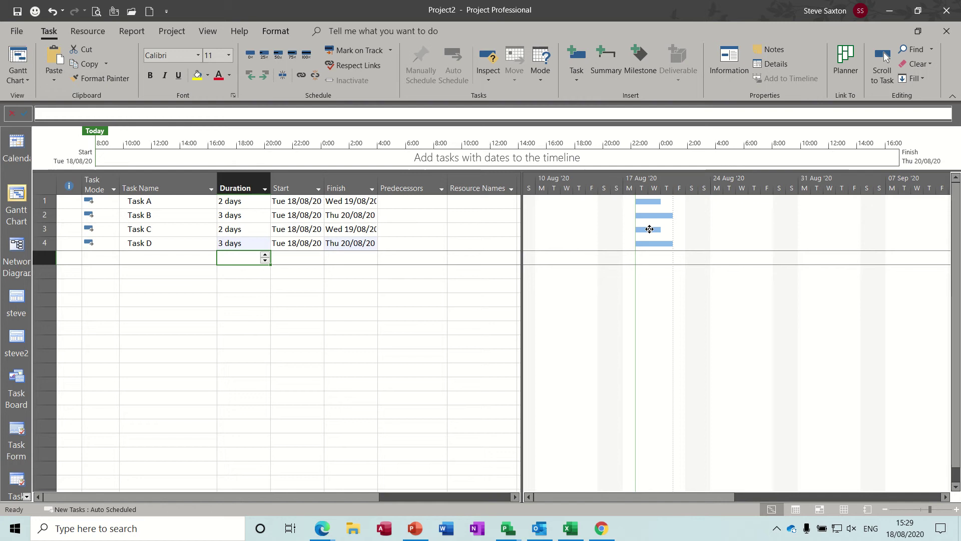
left_click_drag(522, 239, 461, 245)
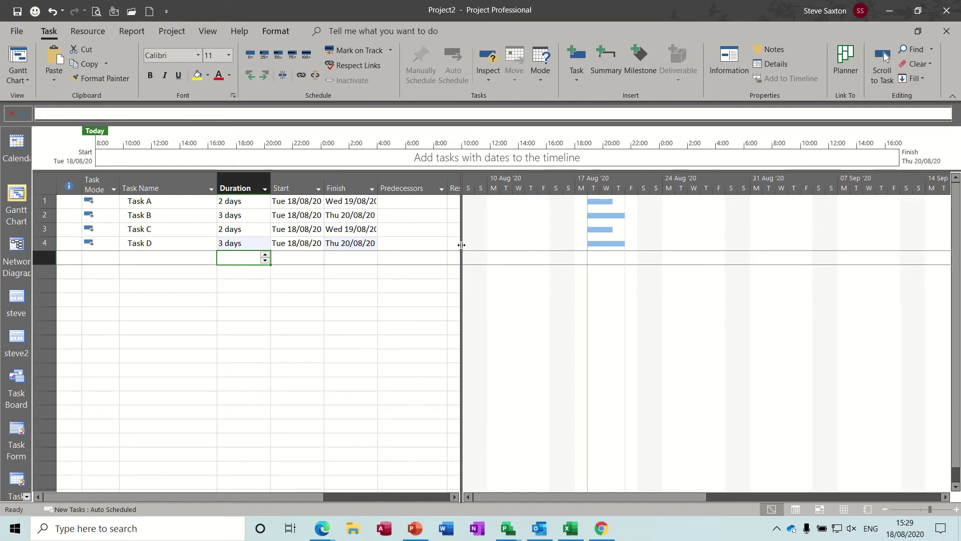
double_click(514, 237)
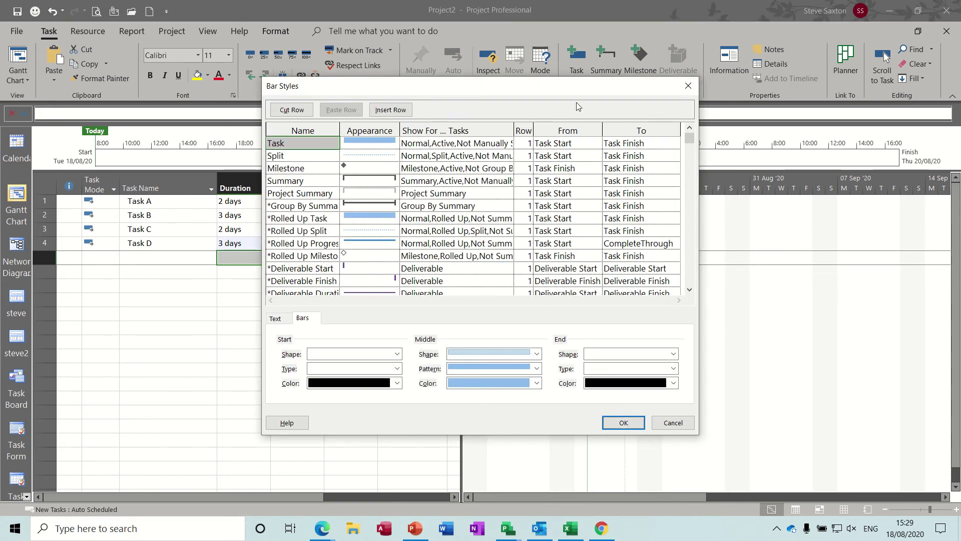
left_click(688, 86)
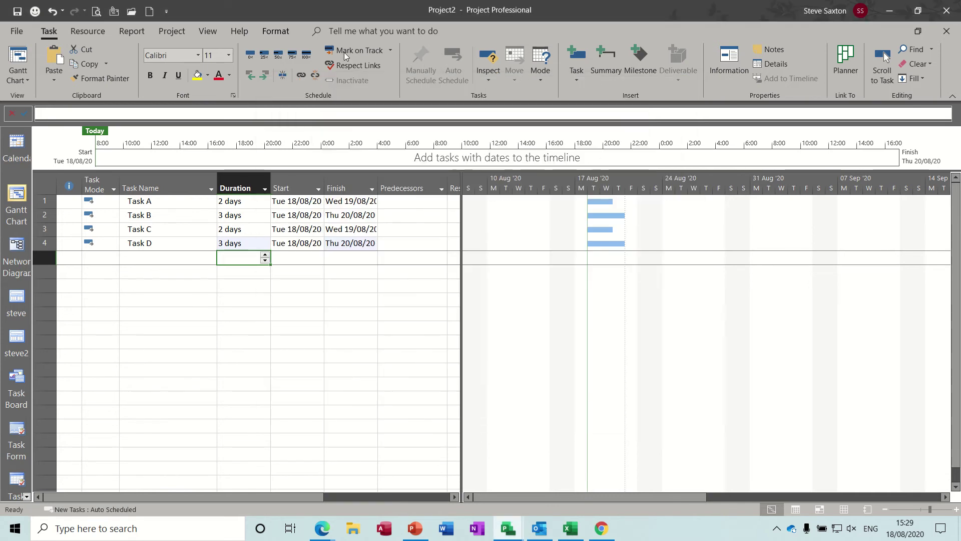
left_click(270, 32)
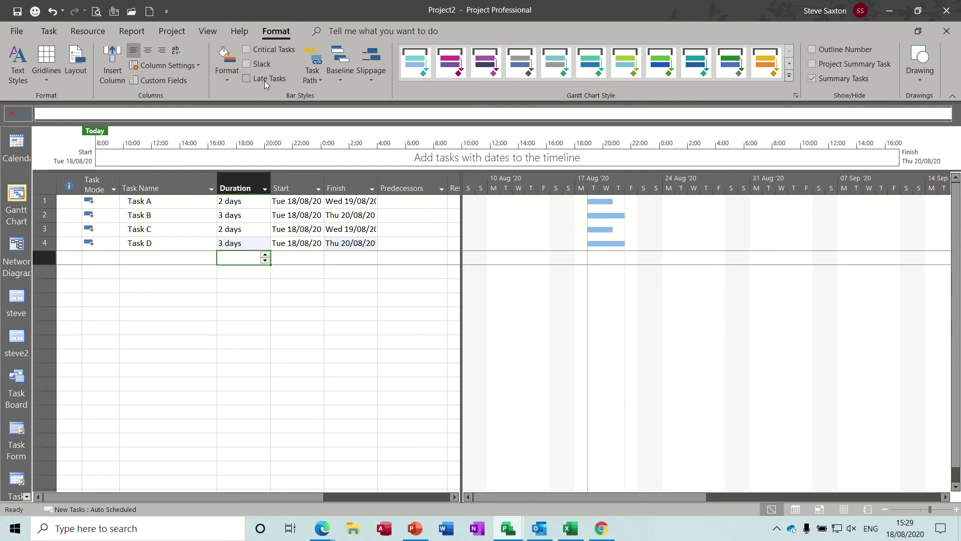
left_click(229, 80)
Step: In Bar Styles, add new rows named Admin, Sales and Retail
left_click(253, 115)
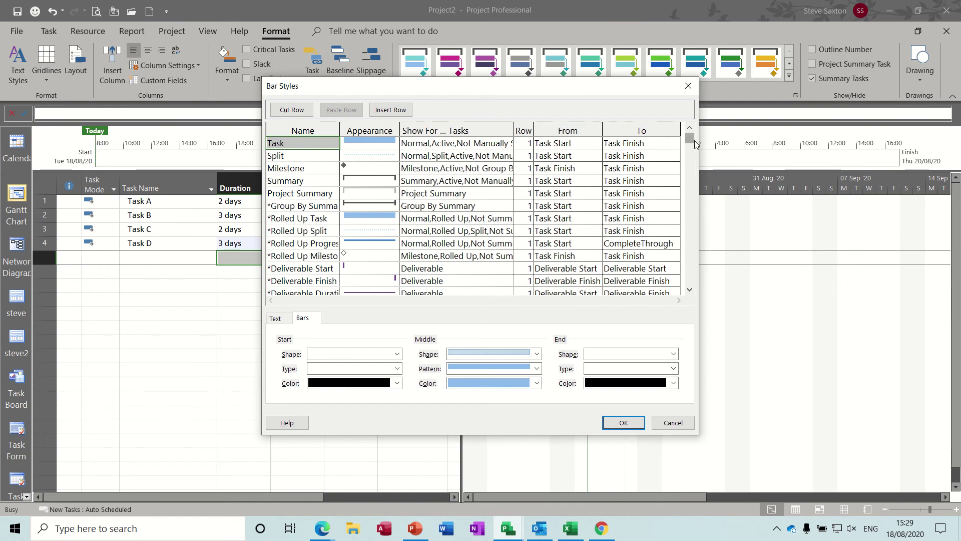
left_click_drag(695, 144, 694, 171)
left_click(315, 192)
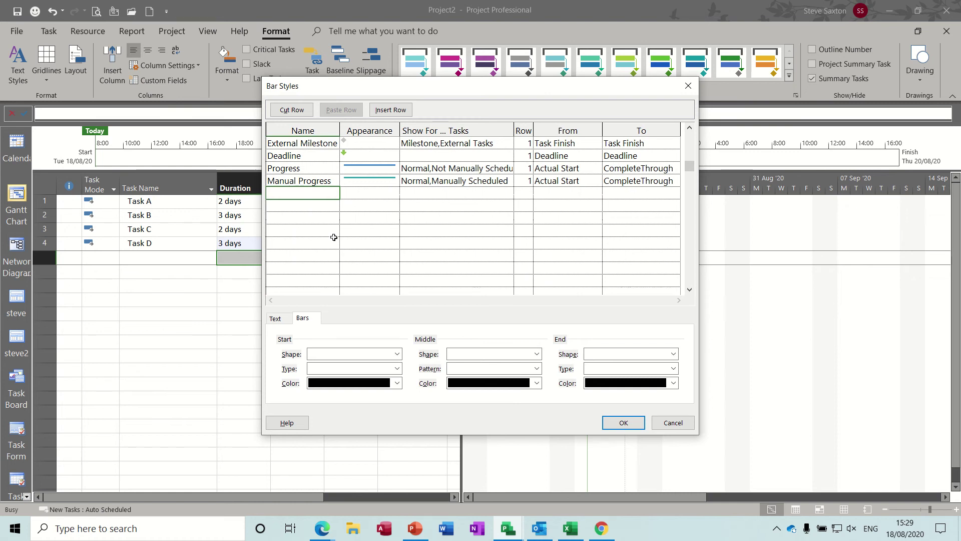
type("Admin")
key("Return")
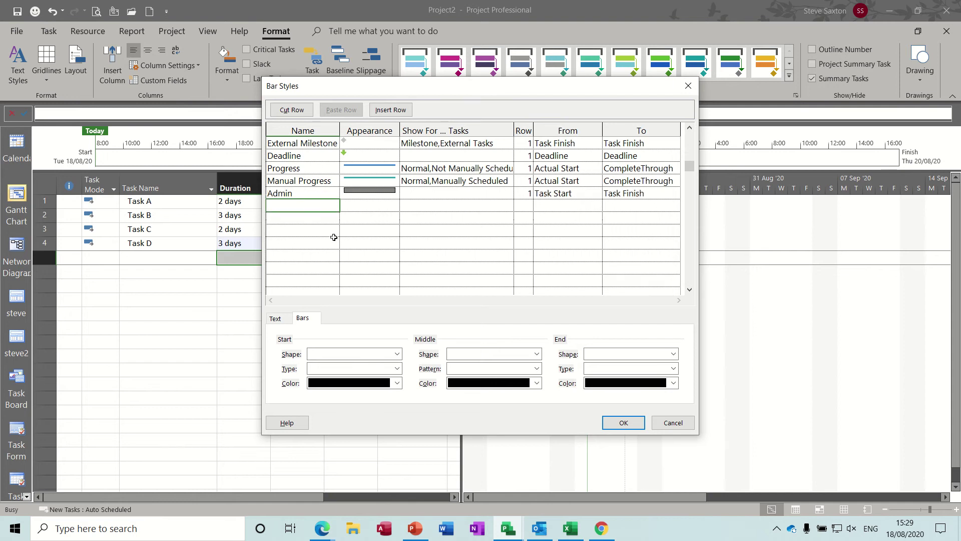
type("Sales")
key("Return")
type("Retail")
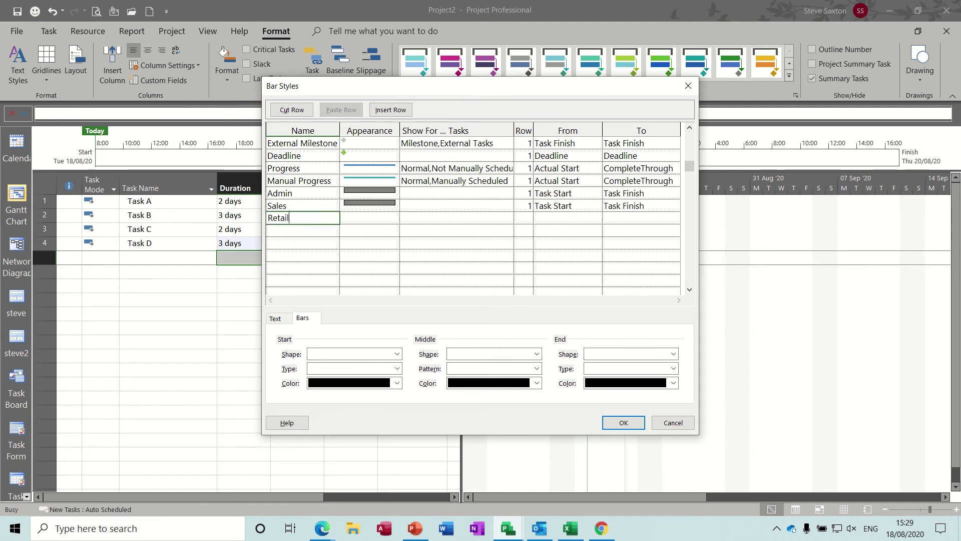
key("Return")
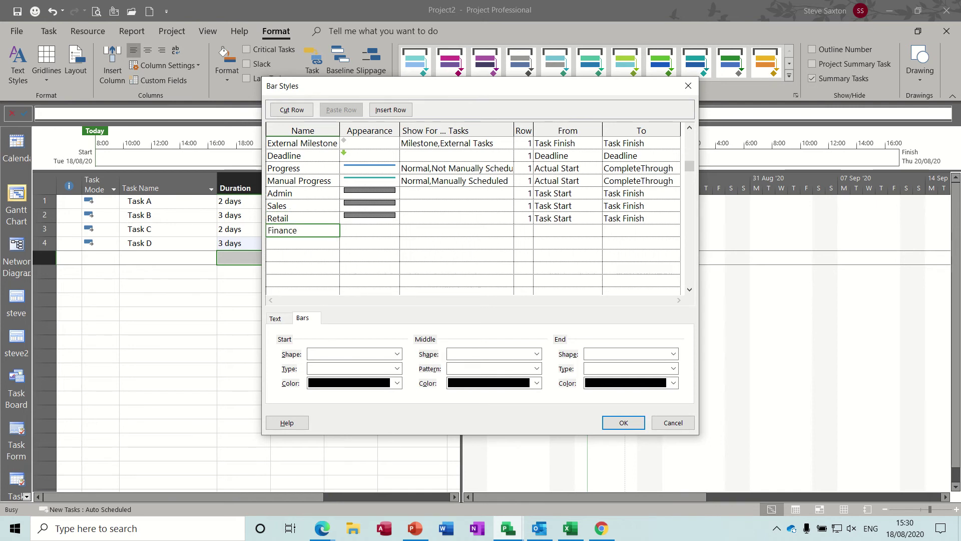
Step: Add the Finance bar style, then colour the Admin bar yellow and the Sales bar gold
type("Finance")
left_click(387, 232)
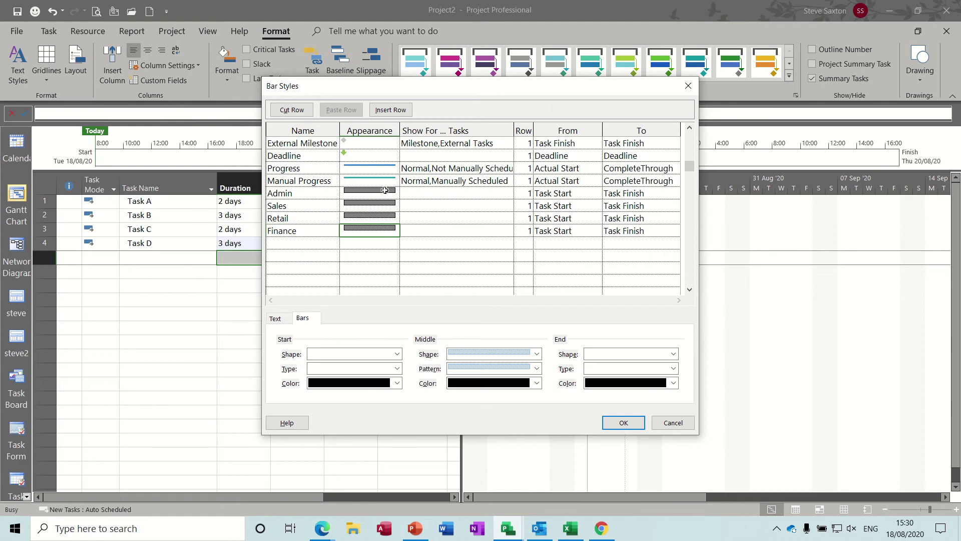
left_click(383, 197)
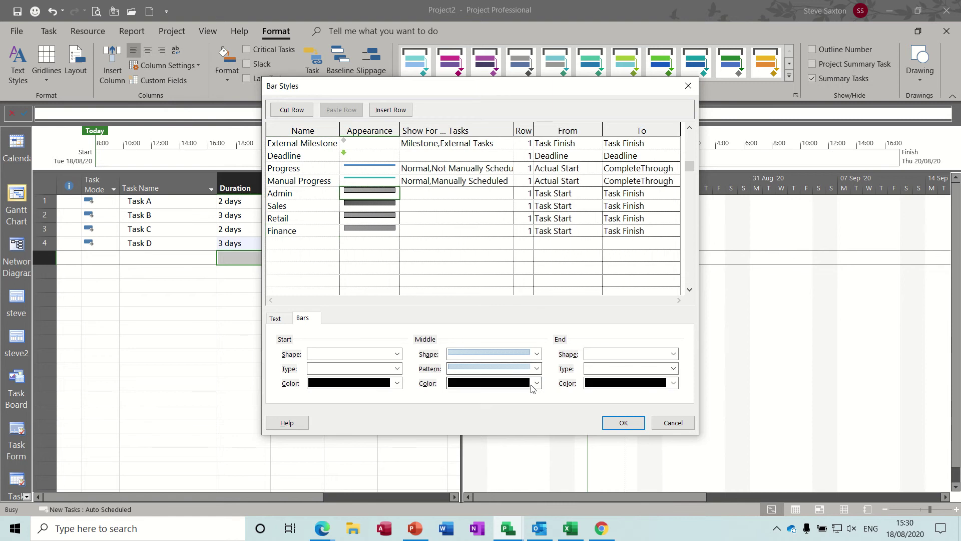
left_click(536, 383)
left_click(483, 348)
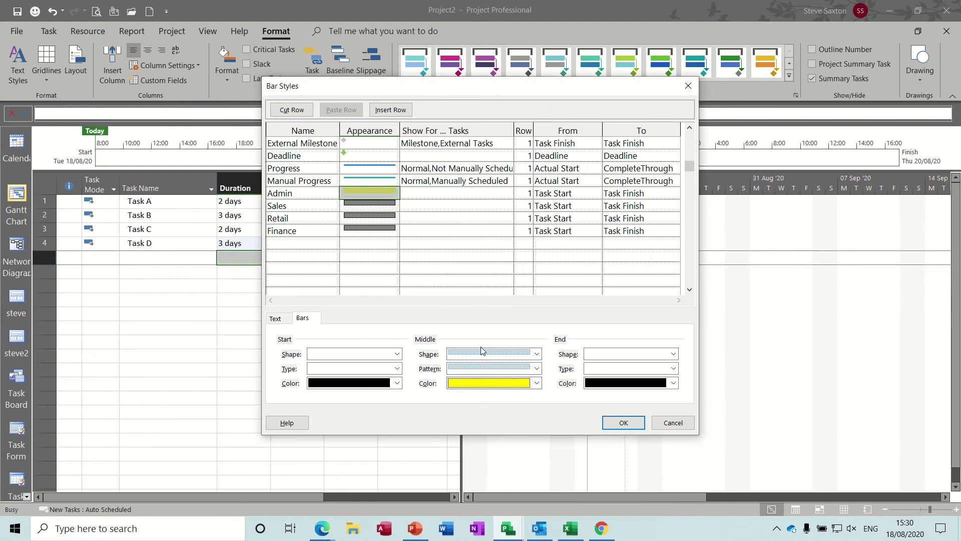
left_click(391, 204)
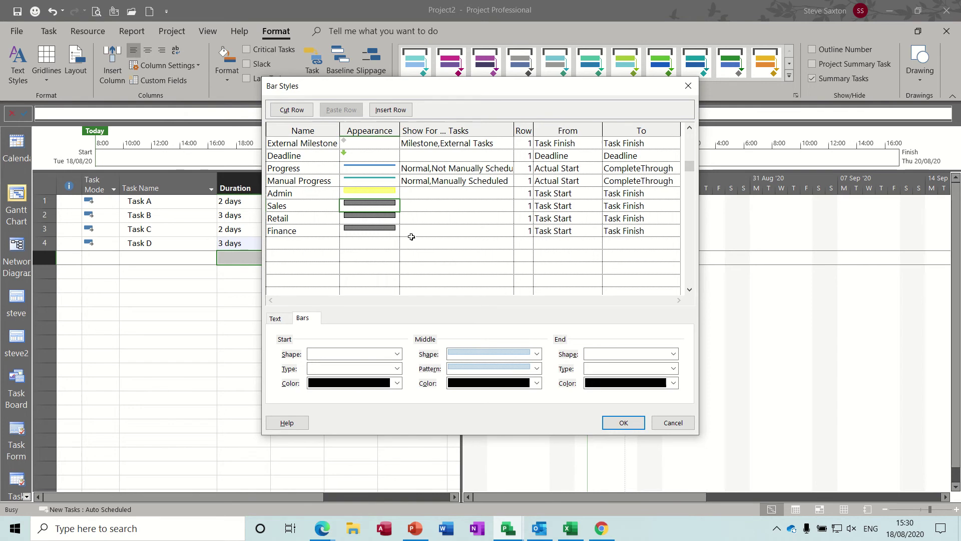
left_click(524, 383)
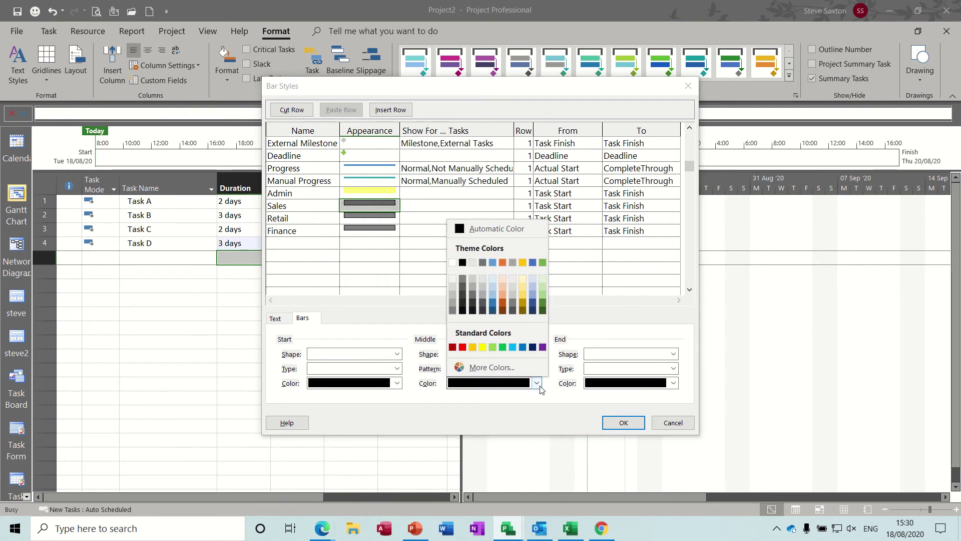
left_click(473, 347)
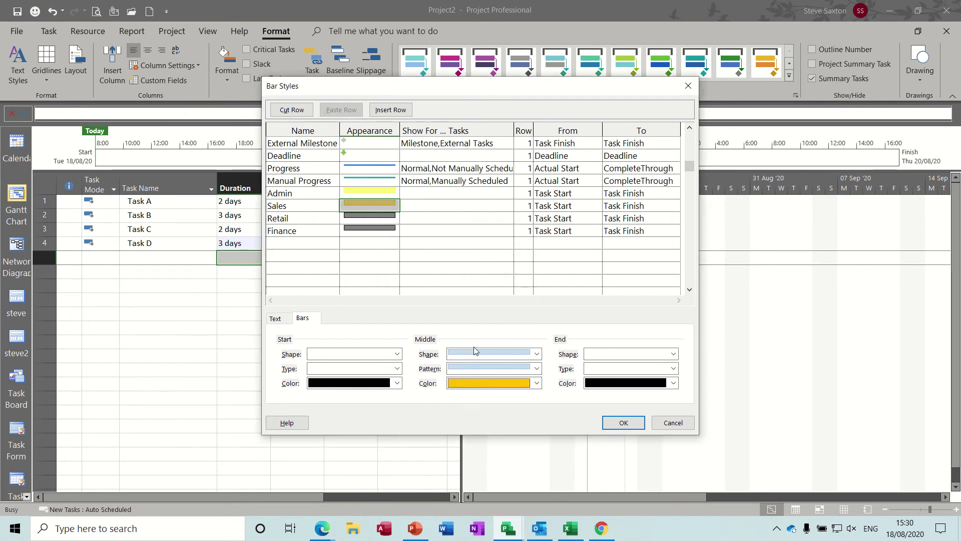
Step: Colour the Retail bar light green and the Finance bar orange
left_click(393, 217)
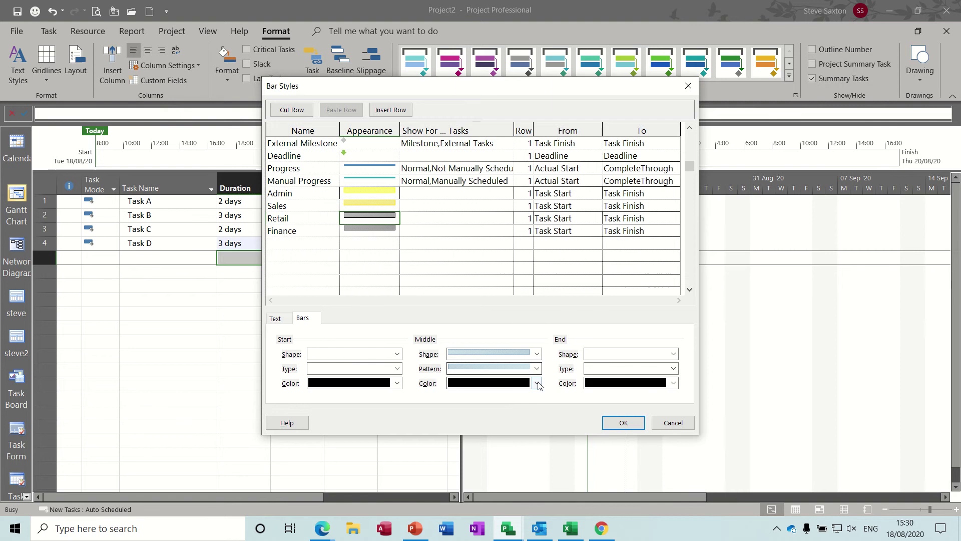
left_click(536, 383)
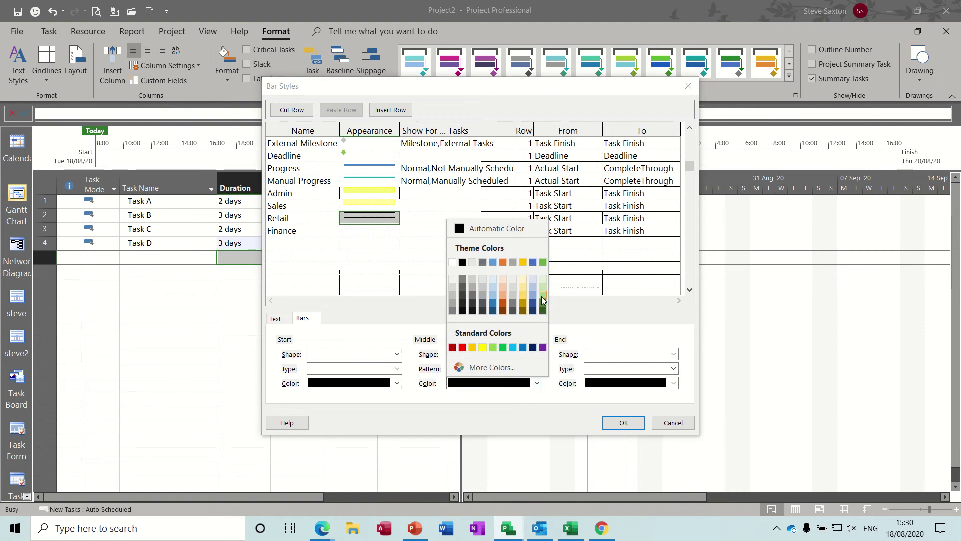
left_click(542, 292)
left_click(376, 228)
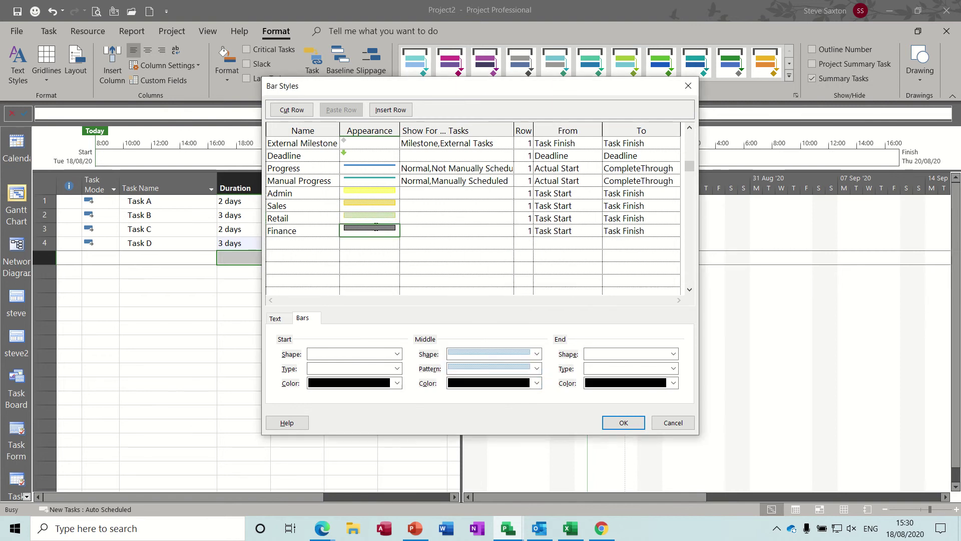
left_click(536, 383)
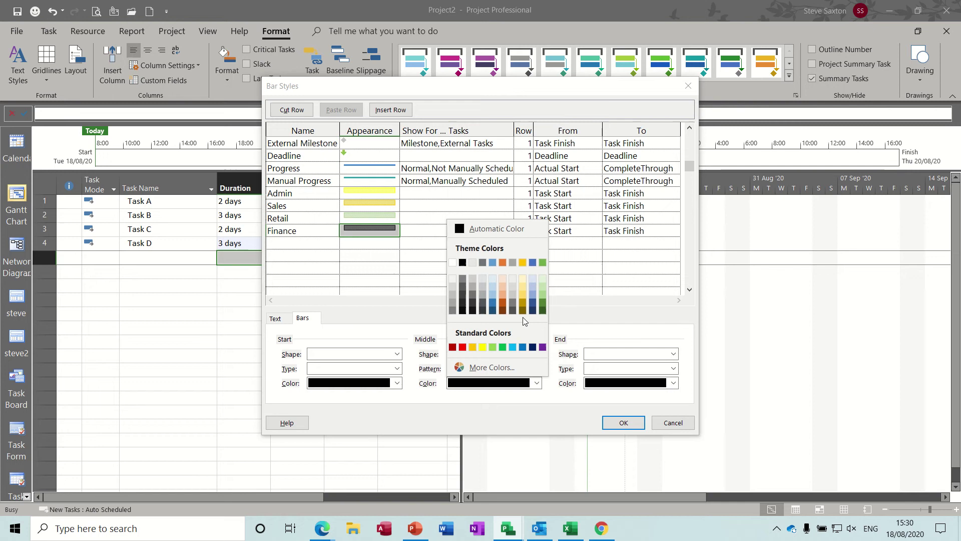
left_click(502, 262)
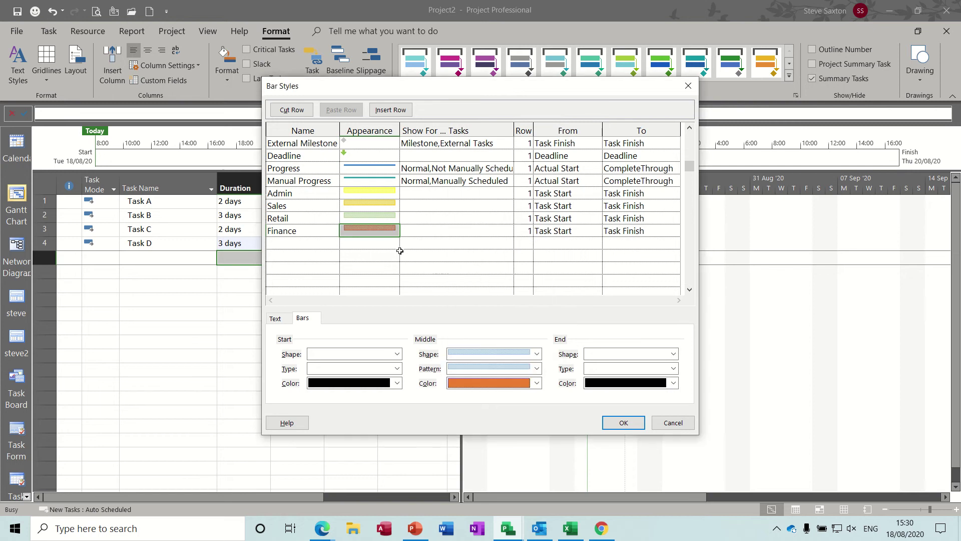
left_click(428, 193)
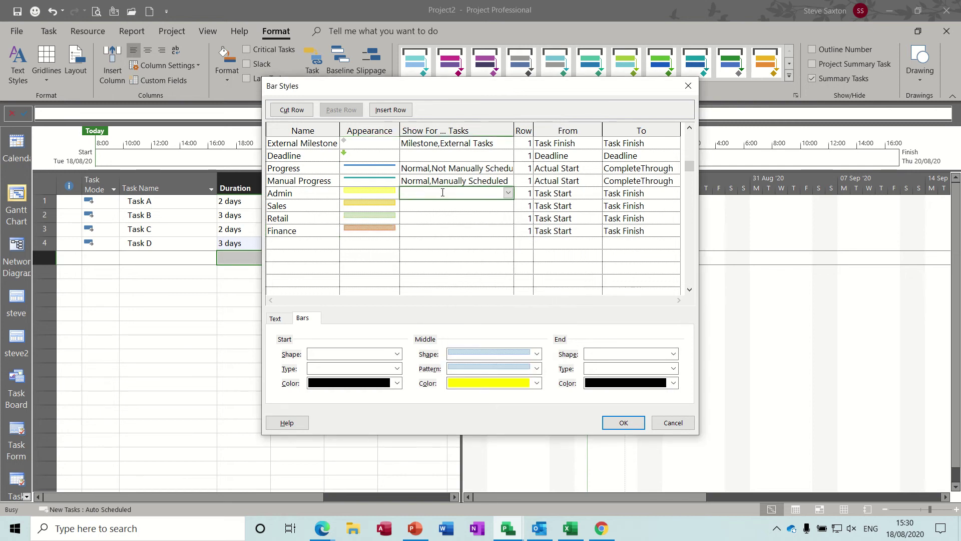
Step: Set Show For Tasks to Flag1, Flag2, Flag3 and Flag4 for Admin, Sales, Retail and Finance, then apply
left_click(508, 194)
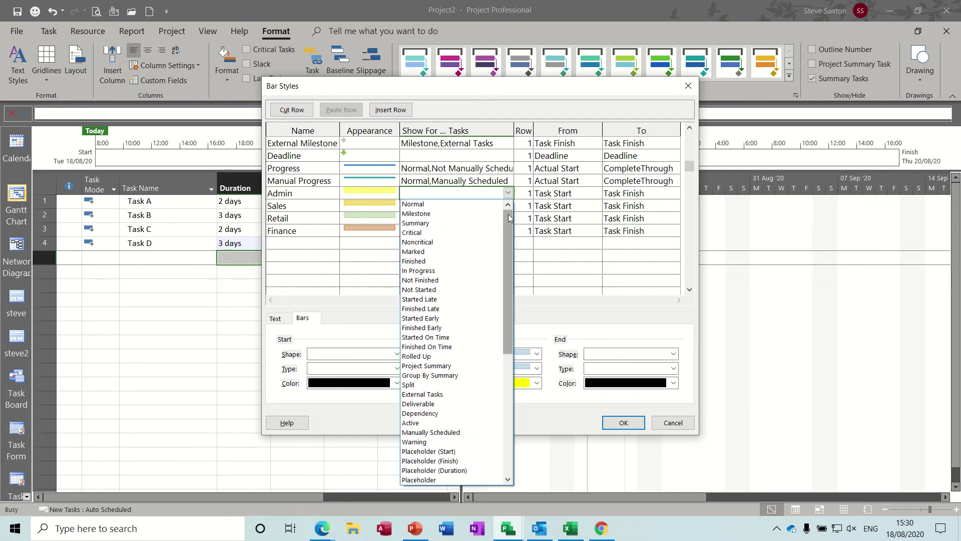
left_click_drag(509, 221, 502, 356)
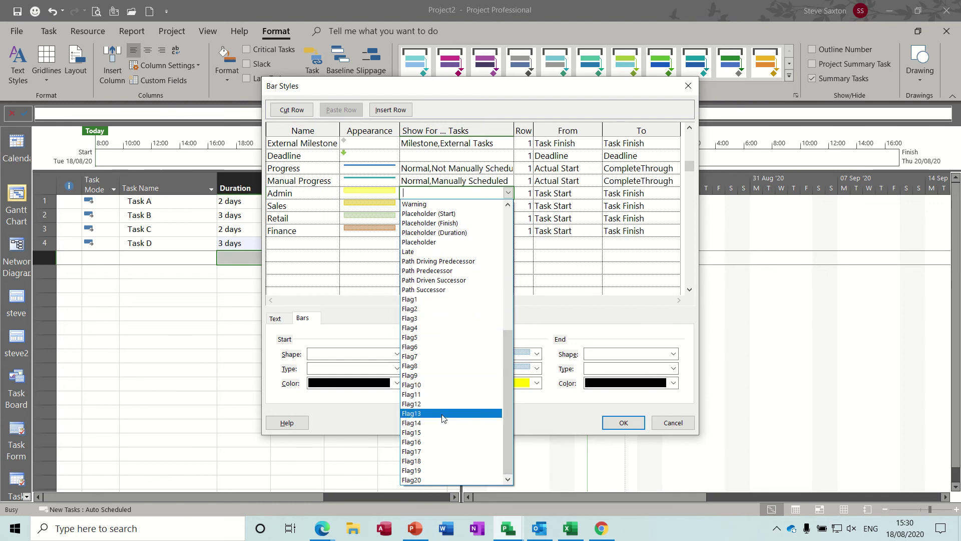
left_click(418, 300)
left_click(433, 206)
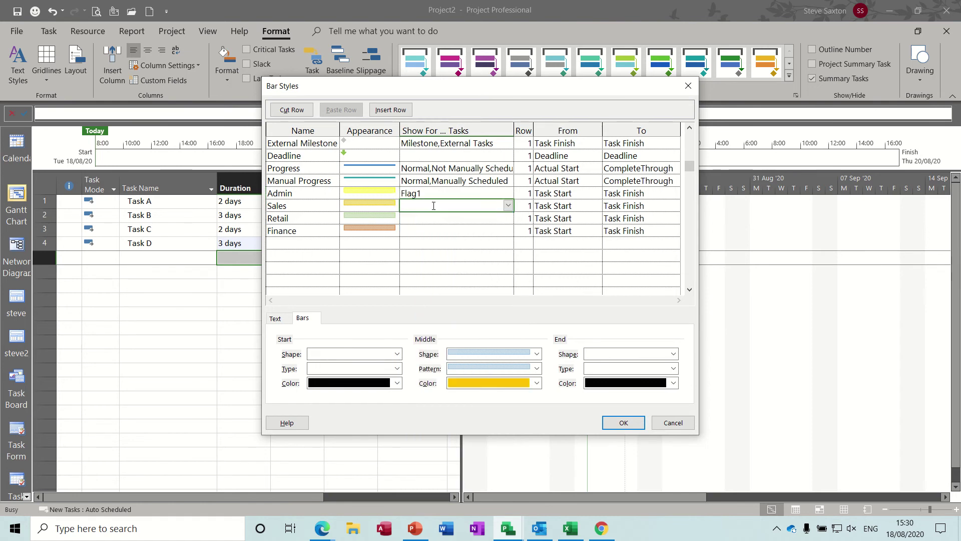
type("Flag2")
key("Return")
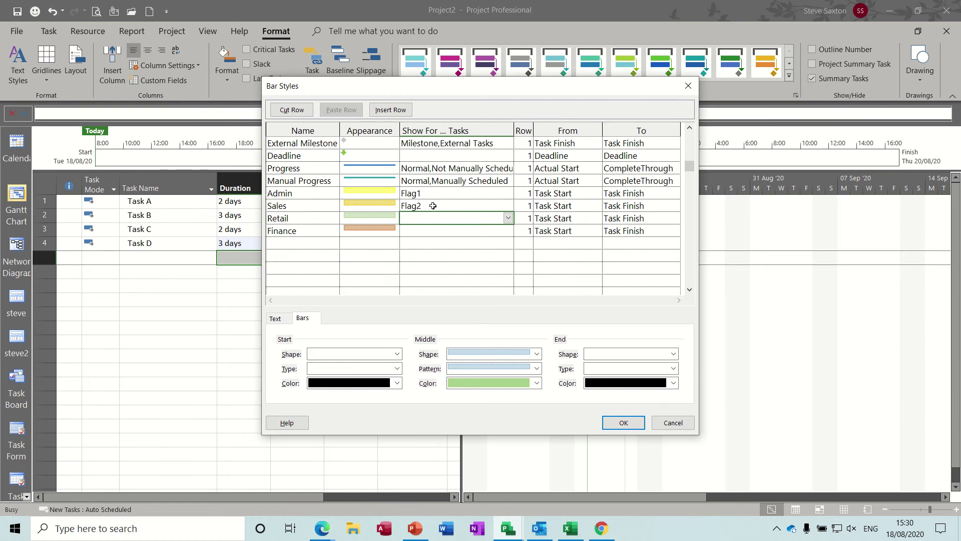
type("Flag3")
key("Return")
type("F")
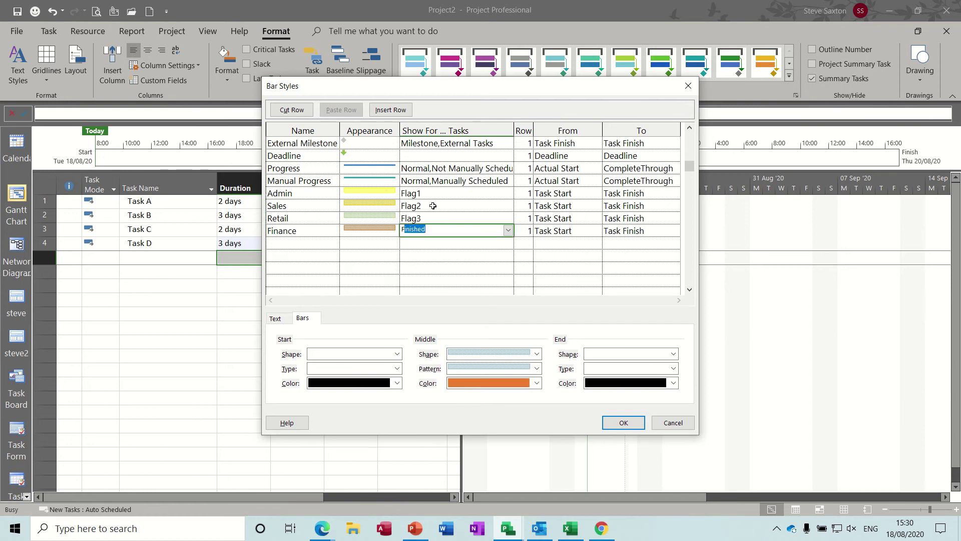
type("lag4")
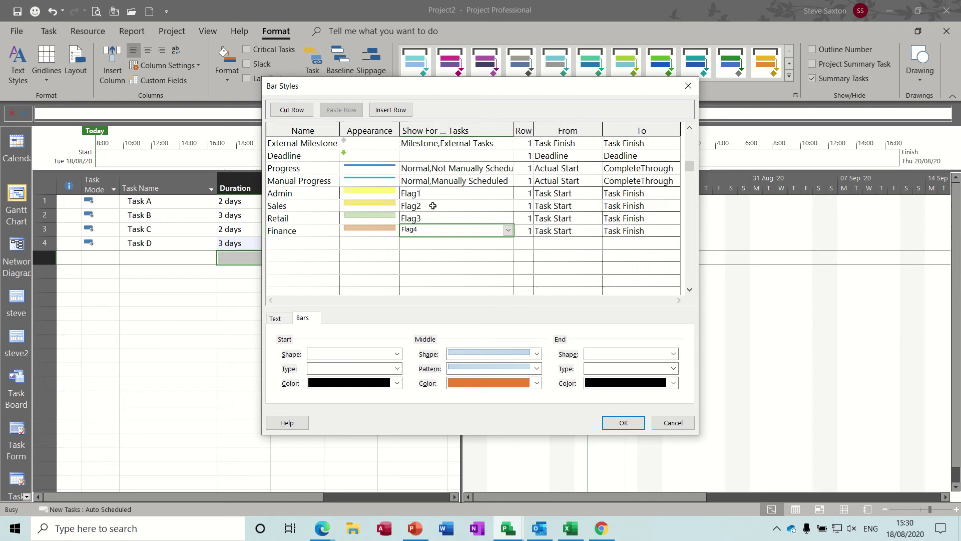
left_click(437, 243)
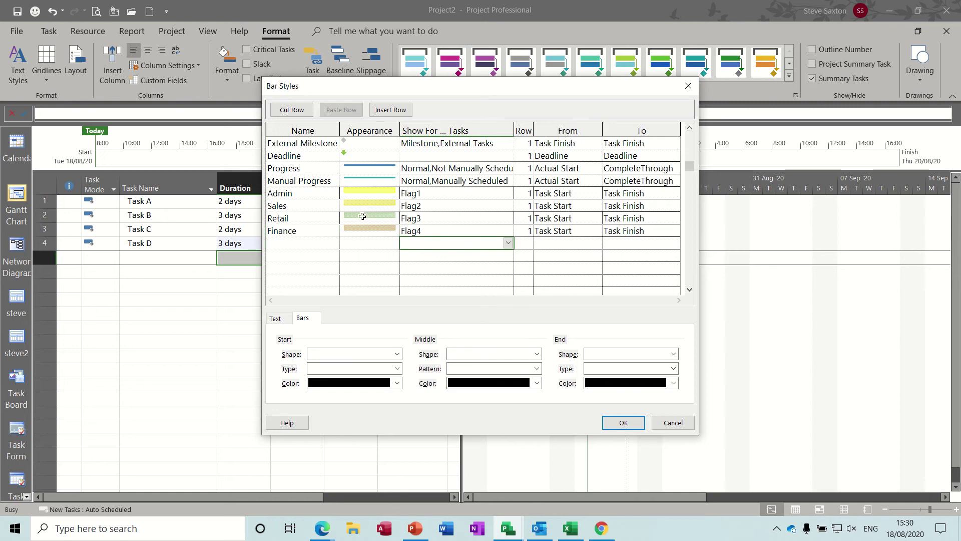
left_click(622, 422)
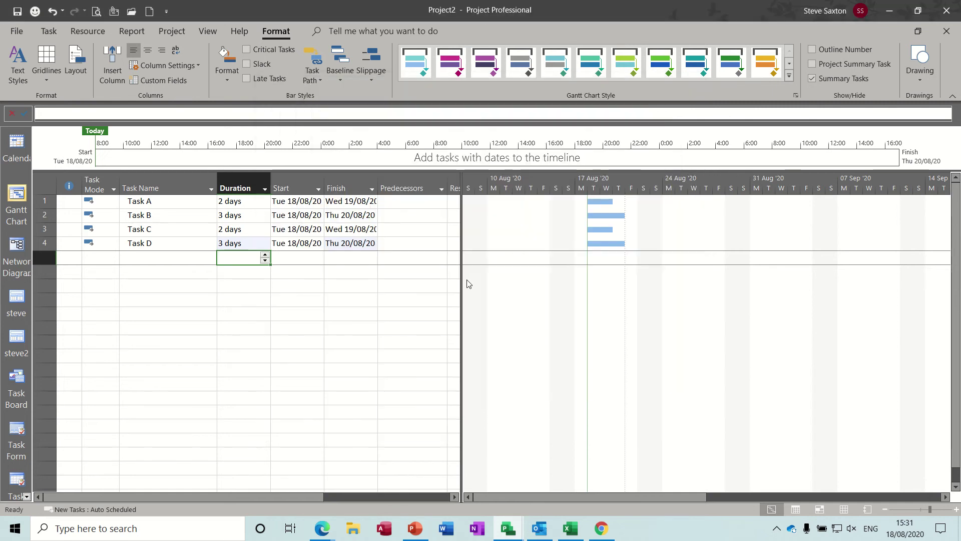
Step: Insert Flag1 and Flag2 columns before the Predecessors column
left_click_drag(461, 275, 596, 288)
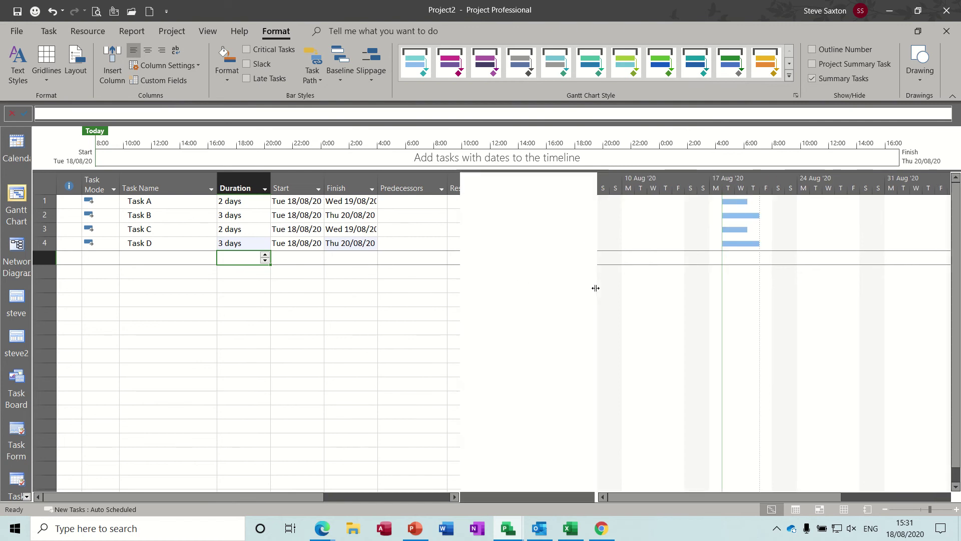
left_click(415, 188)
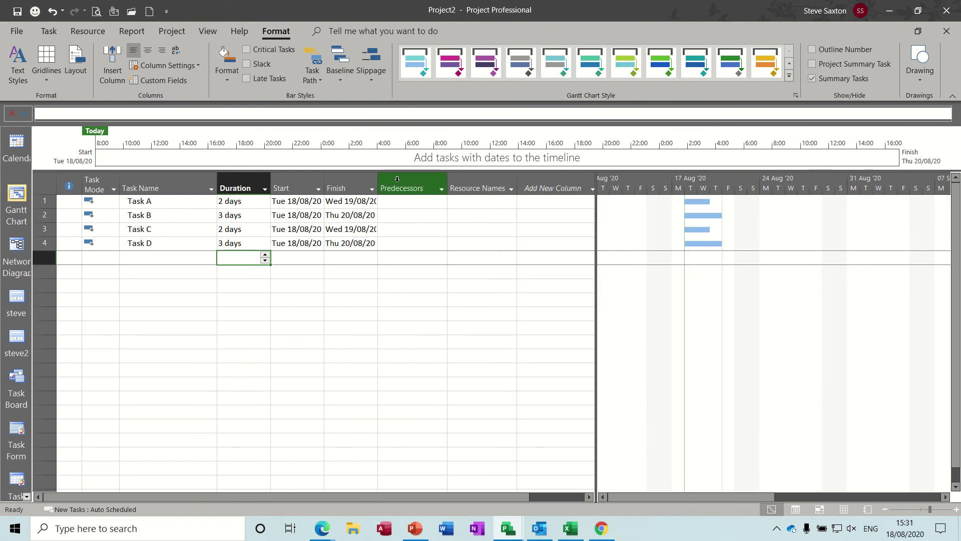
right_click(397, 178)
left_click(421, 285)
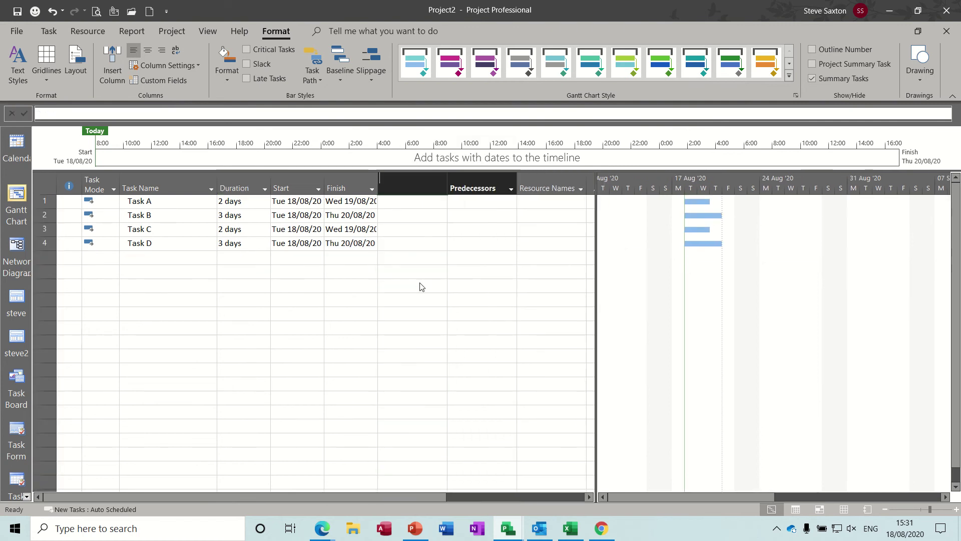
type("finish")
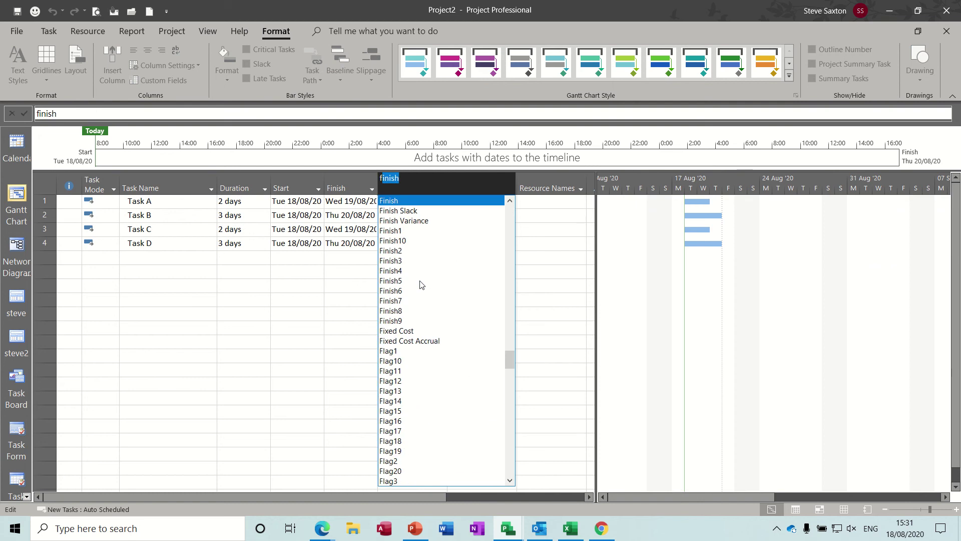
left_click(389, 351)
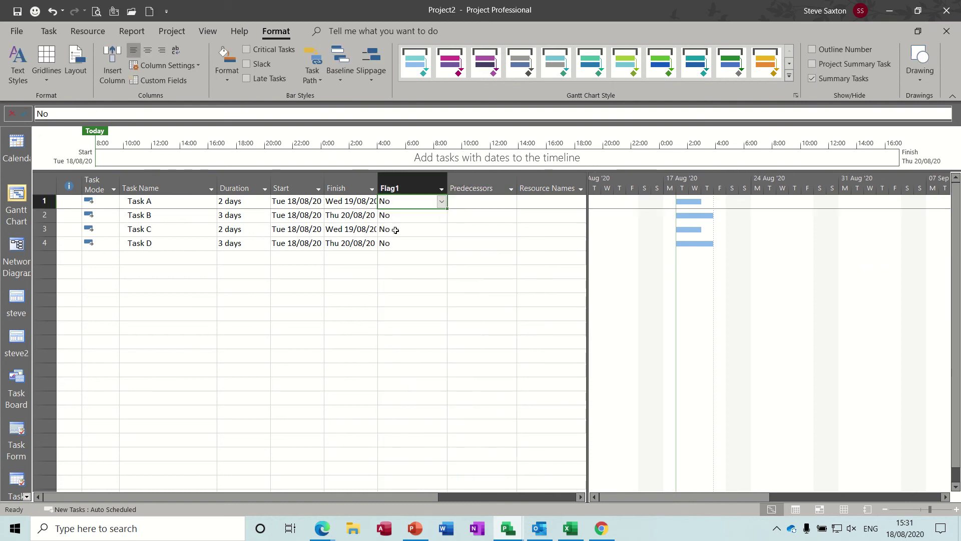
right_click(457, 181)
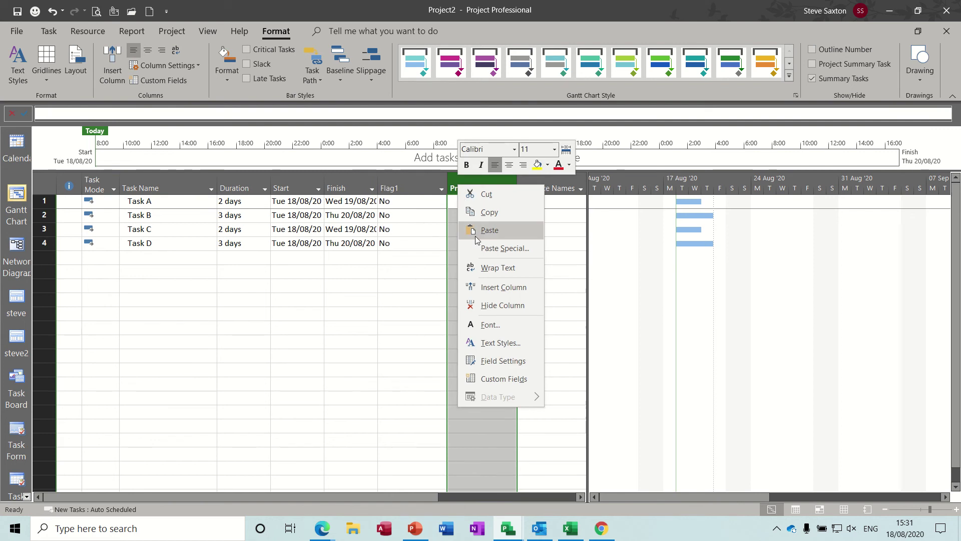
left_click(474, 286)
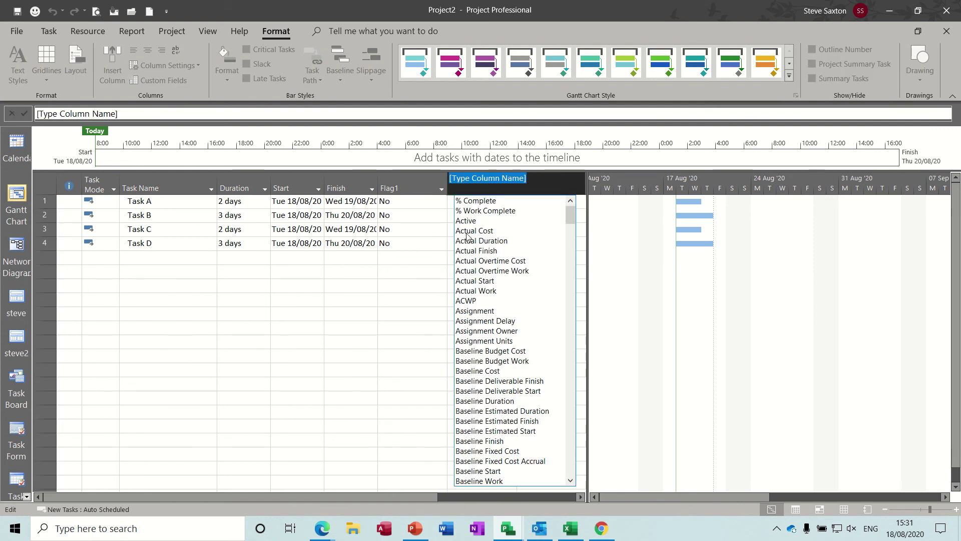
type("finish")
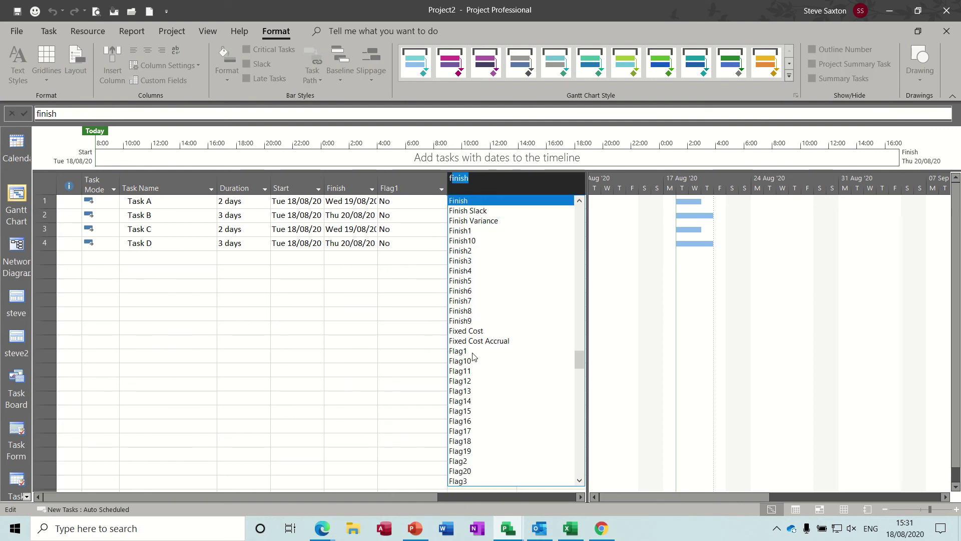
left_click(460, 461)
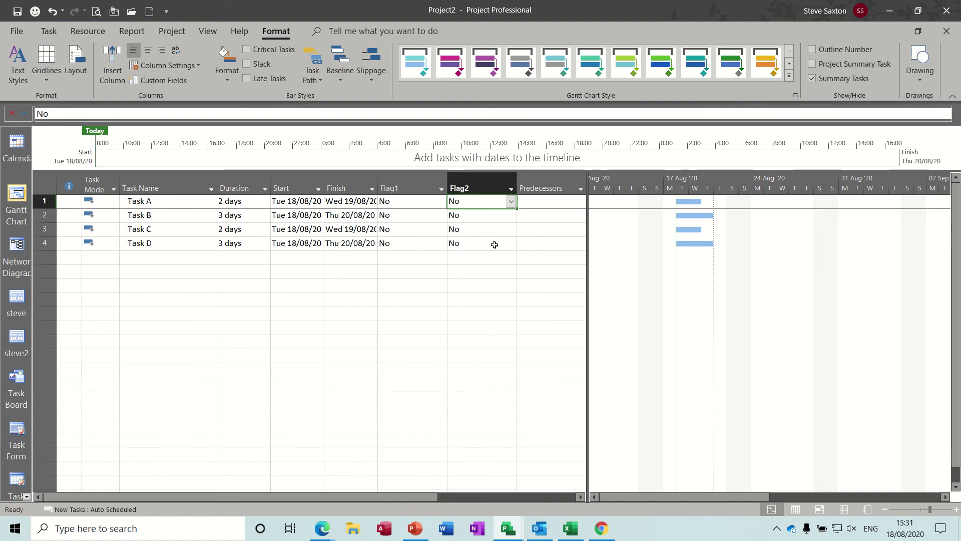
Step: Insert a Flag3 column, deleting a mistakenly added Finish3 column
right_click(531, 183)
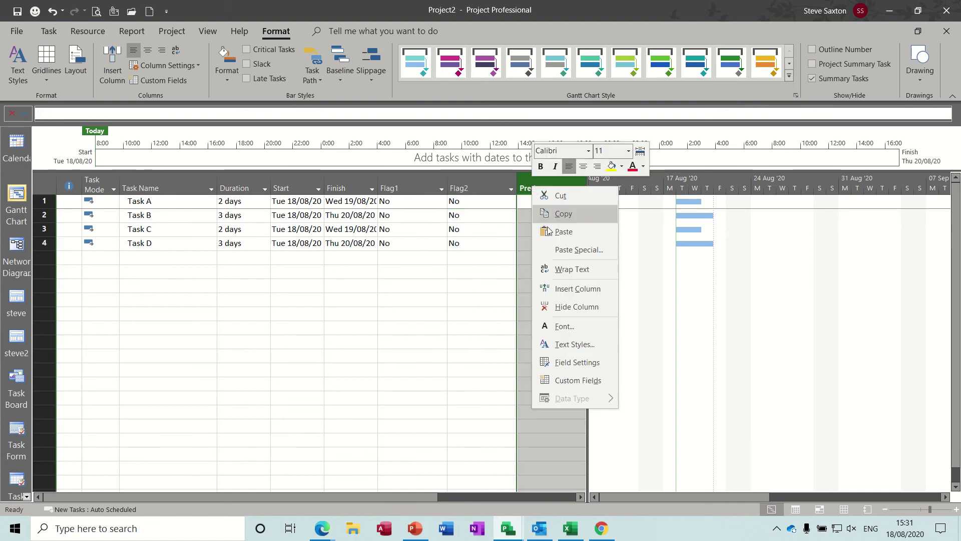
left_click(543, 285)
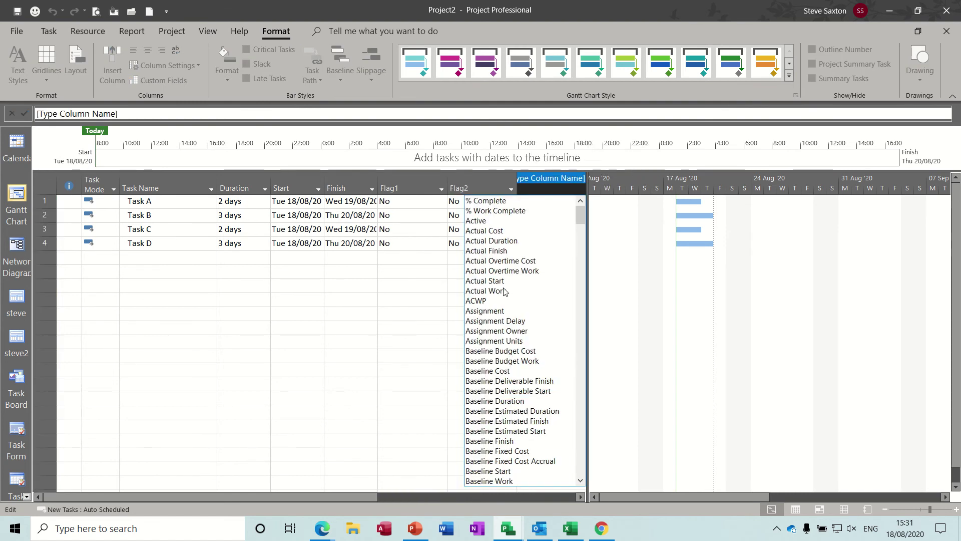
type("finish")
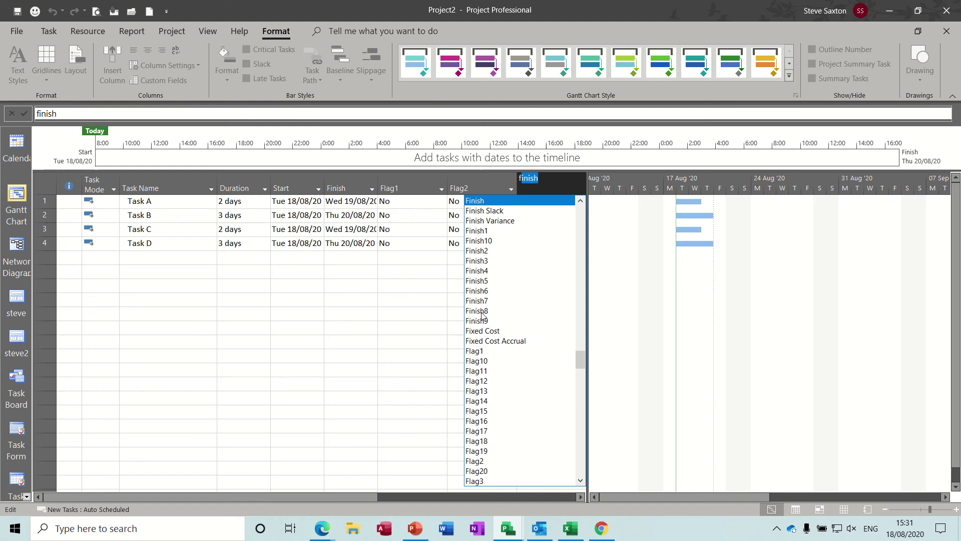
left_click(477, 261)
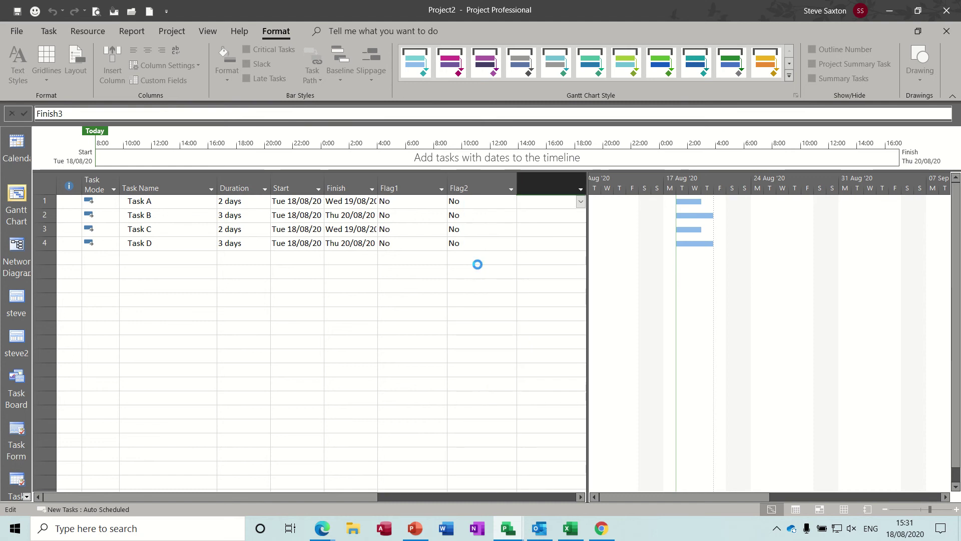
left_click(527, 181)
key("Delete")
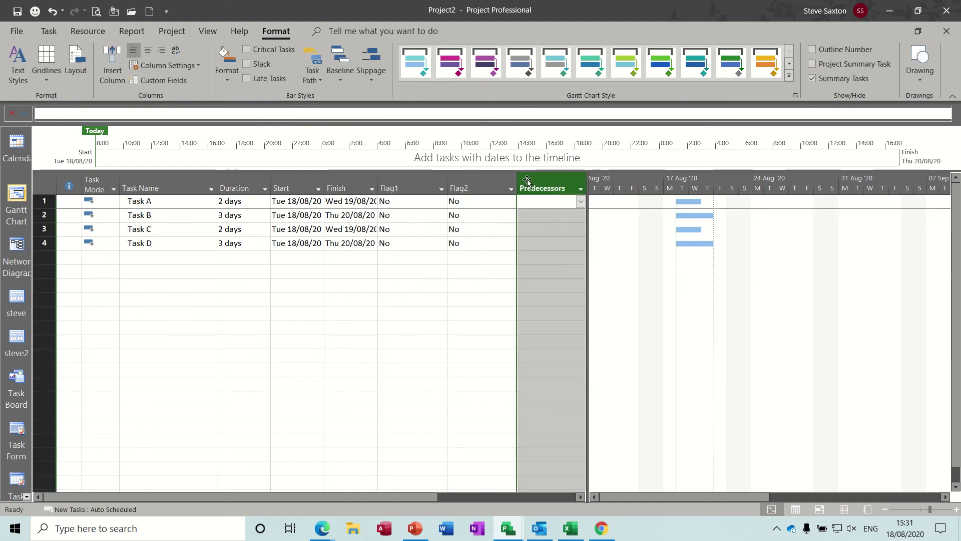
right_click(528, 181)
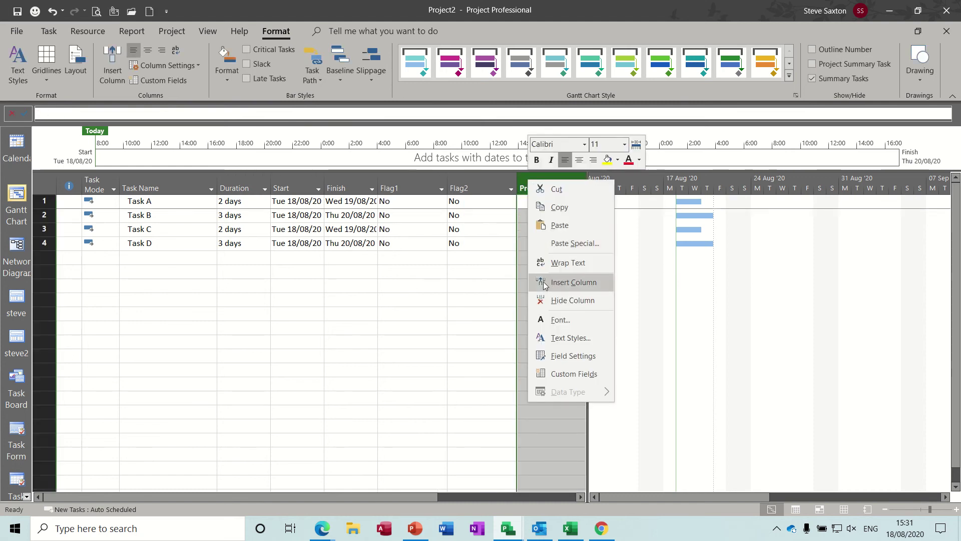
left_click(545, 282)
type("finish")
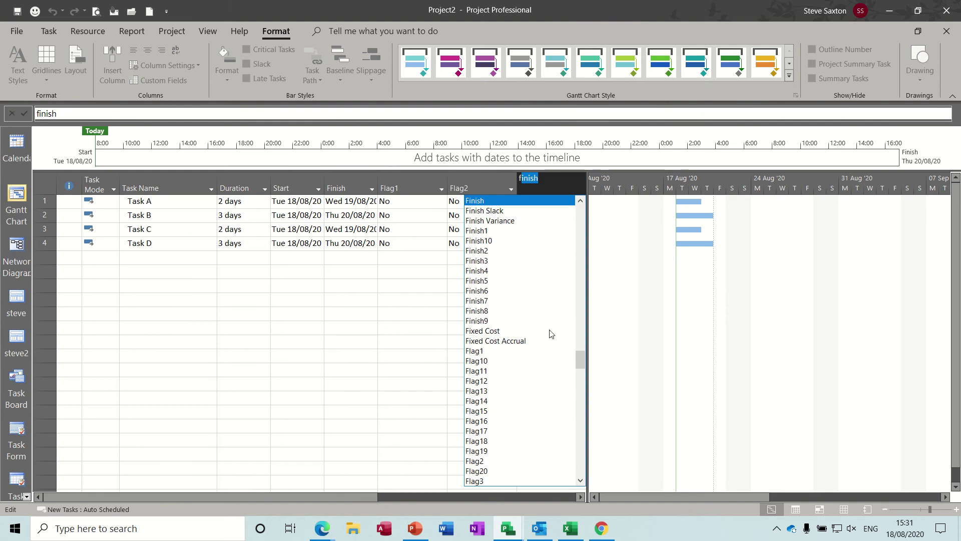
left_click(476, 481)
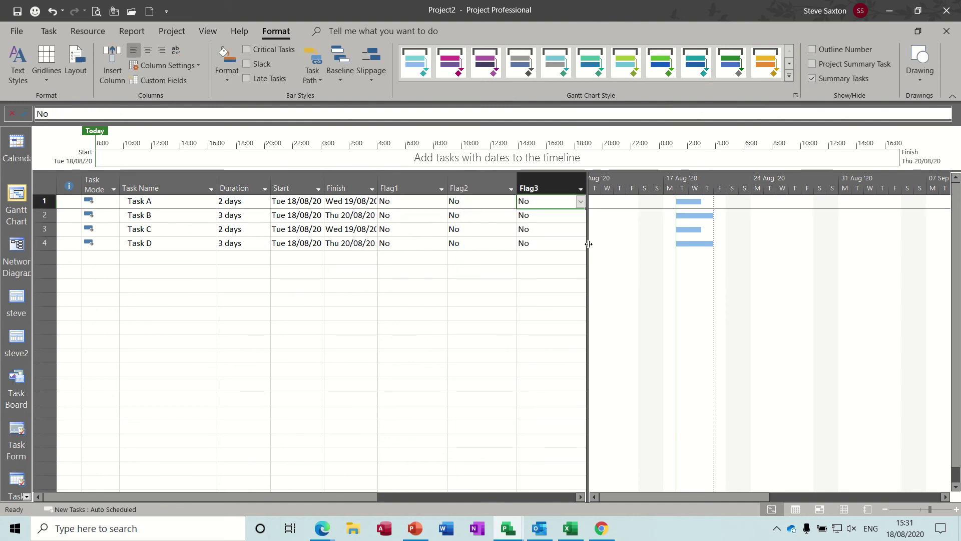
Step: Insert a Flag4 column next to Flag3
left_click_drag(584, 242, 635, 242)
right_click(600, 181)
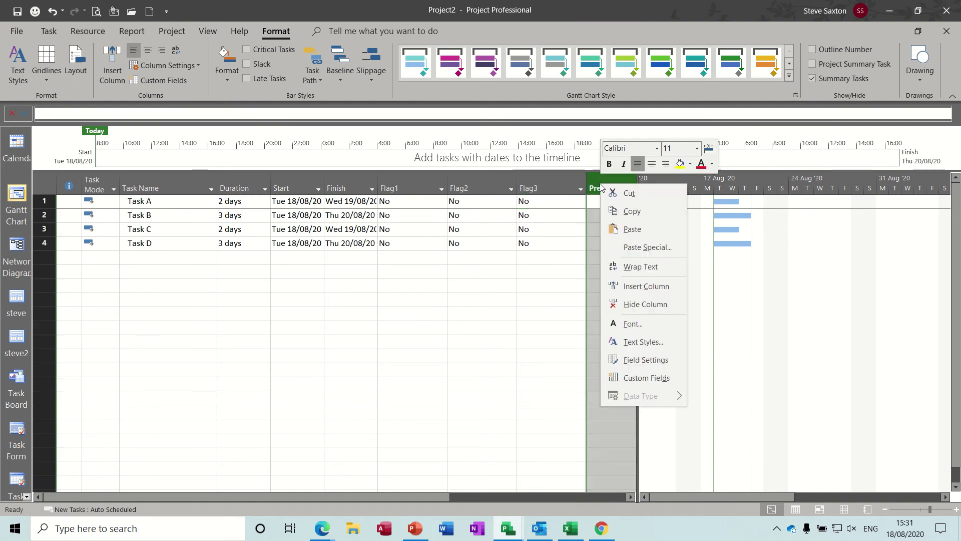
left_click(620, 291)
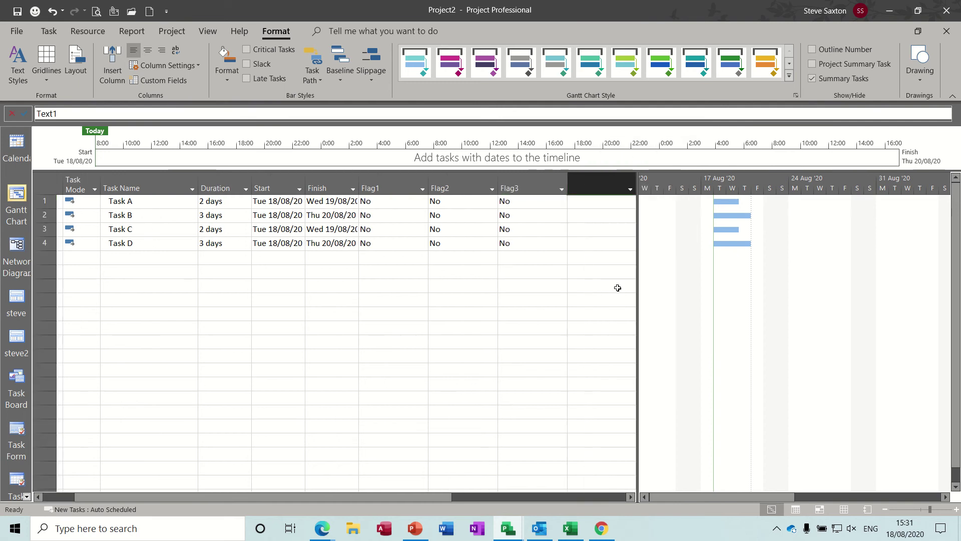
type("finish")
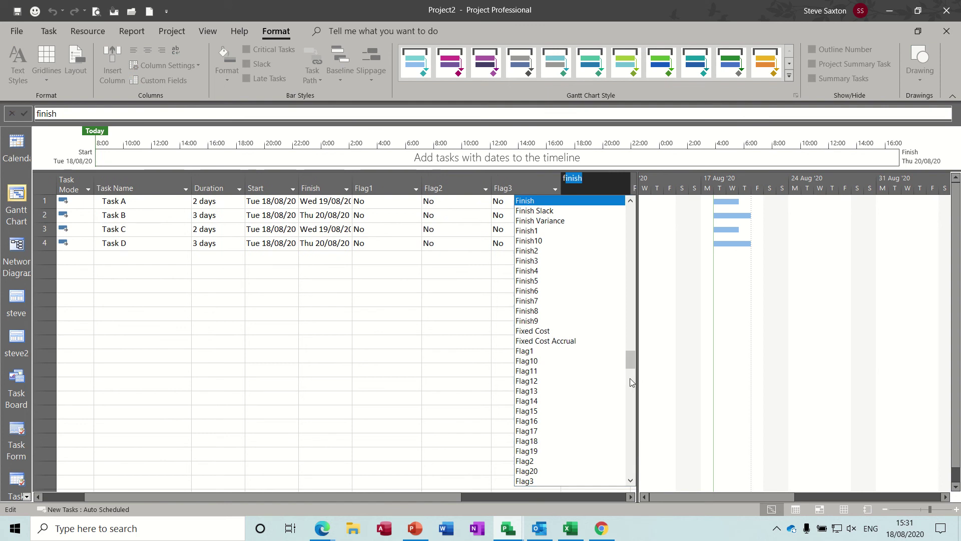
left_click_drag(629, 361, 633, 380)
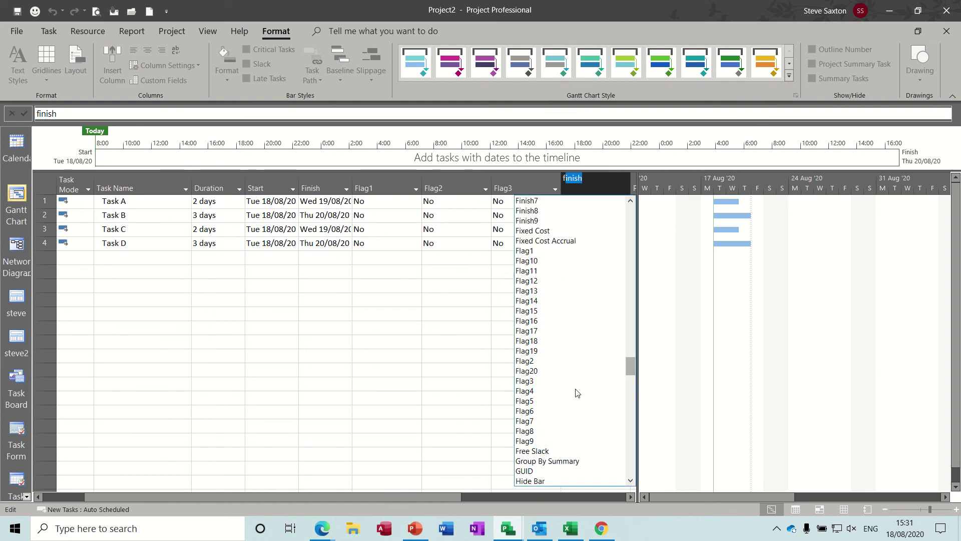
left_click(527, 392)
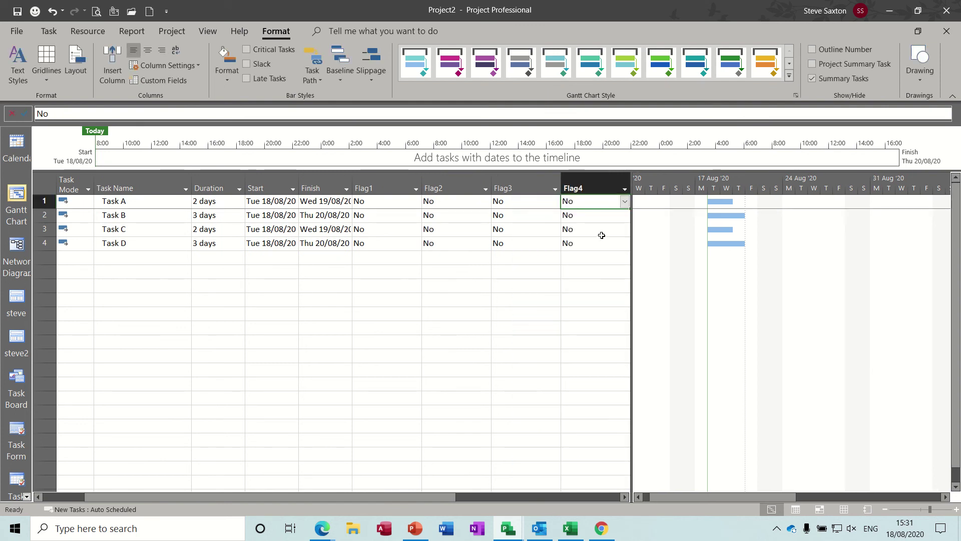
Step: Set Task A's Flag1 and Task B's Flag2 to Yes
left_click(389, 204)
left_click(416, 201)
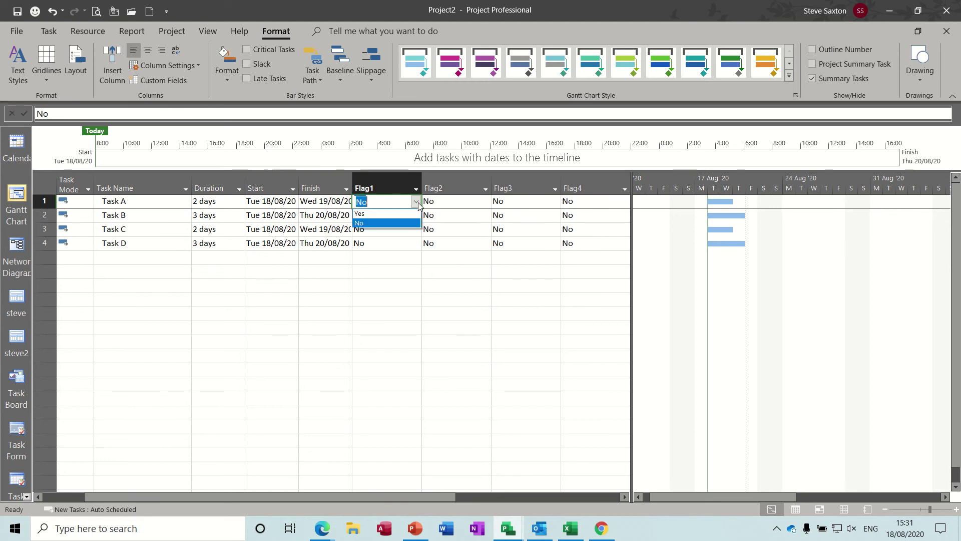
left_click(401, 214)
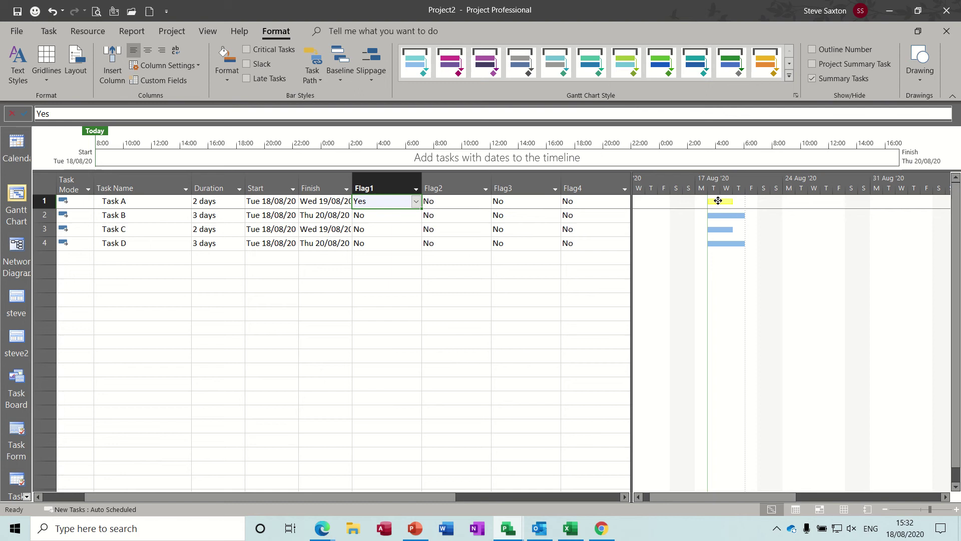
left_click(458, 215)
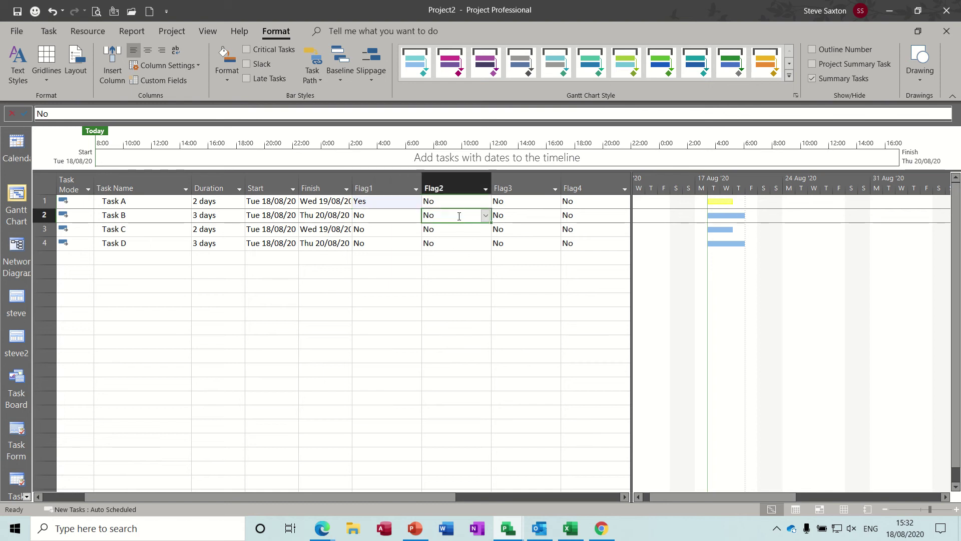
left_click(485, 216)
left_click(475, 228)
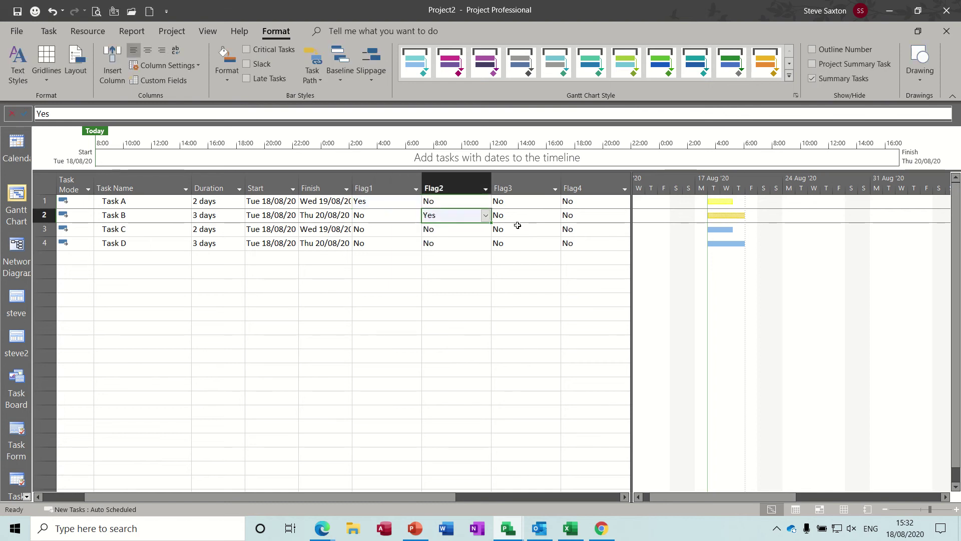
Step: Set Task C's Flag3 and Task D's Flag4 to Yes
left_click(528, 230)
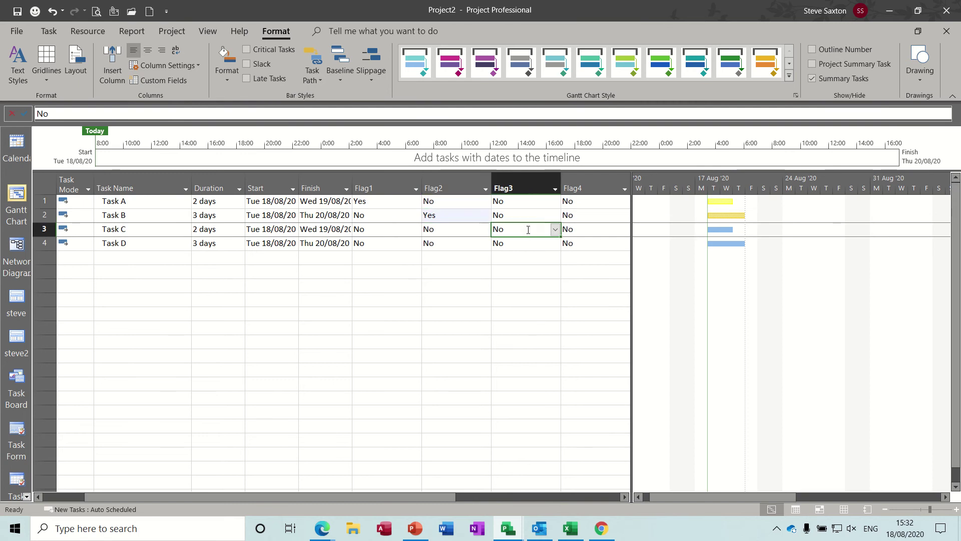
left_click(553, 233)
left_click(542, 243)
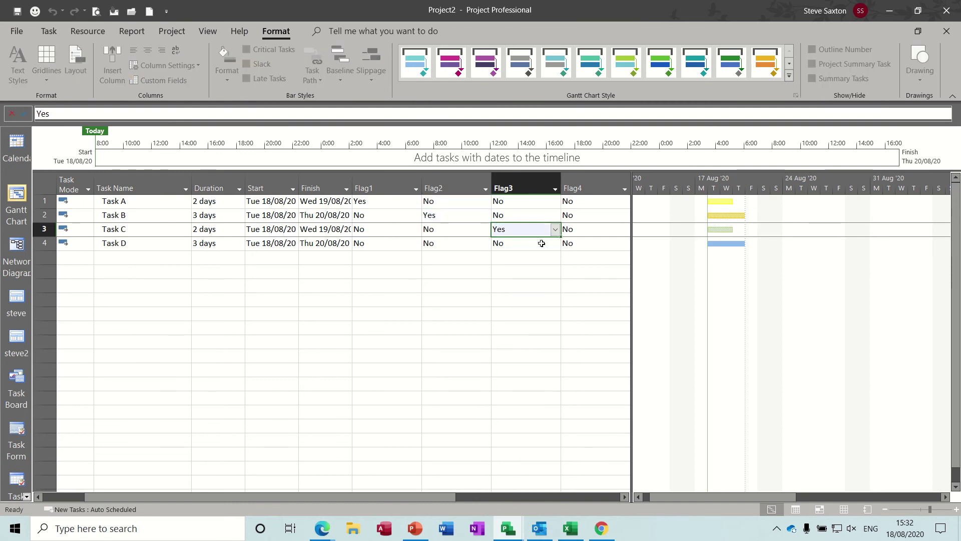
left_click(588, 244)
left_click(625, 244)
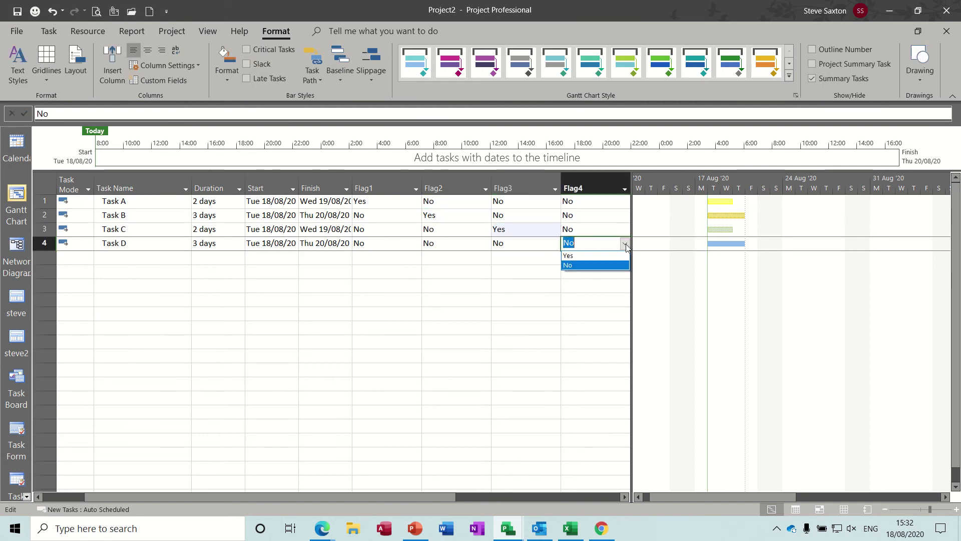
left_click(598, 256)
left_click(518, 270)
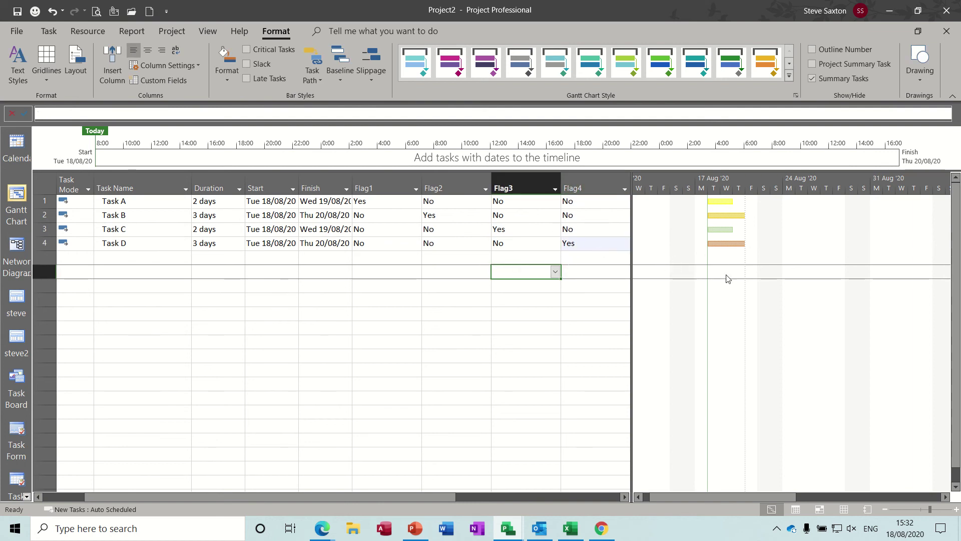
double_click(723, 302)
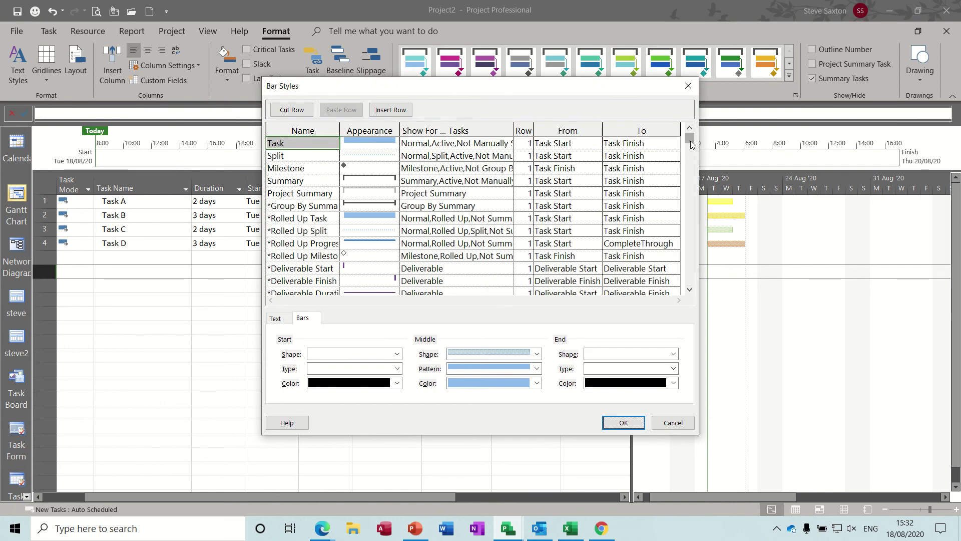
left_click_drag(689, 139, 690, 174)
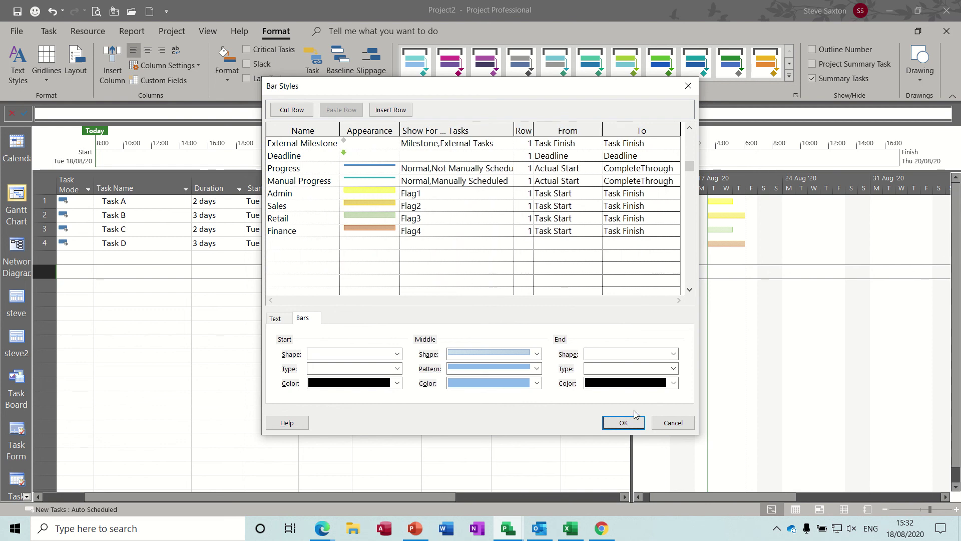
left_click(621, 423)
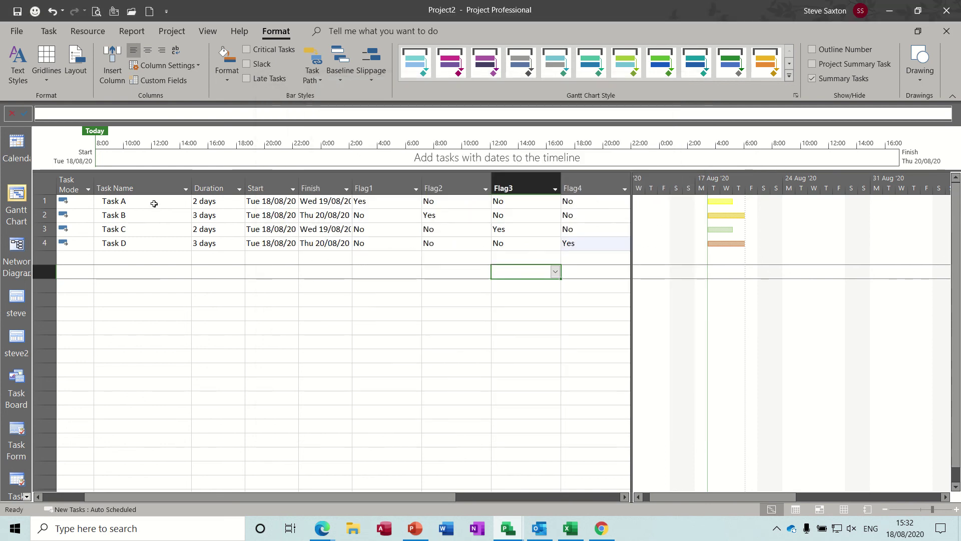
Step: Fill the Task A–D names down into rows 5–10 and set Flag2 to Yes for rows 6–7
left_click_drag(154, 204, 187, 333)
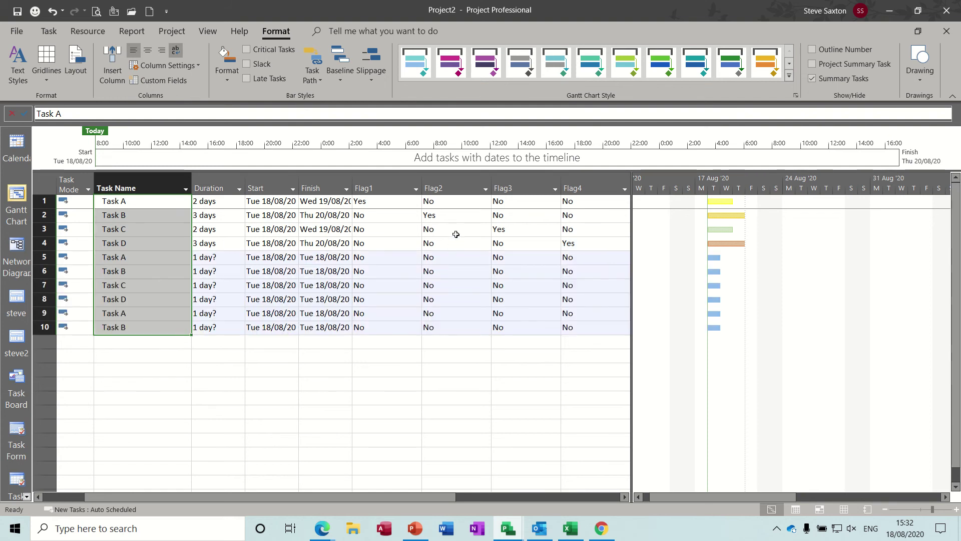
left_click(445, 268)
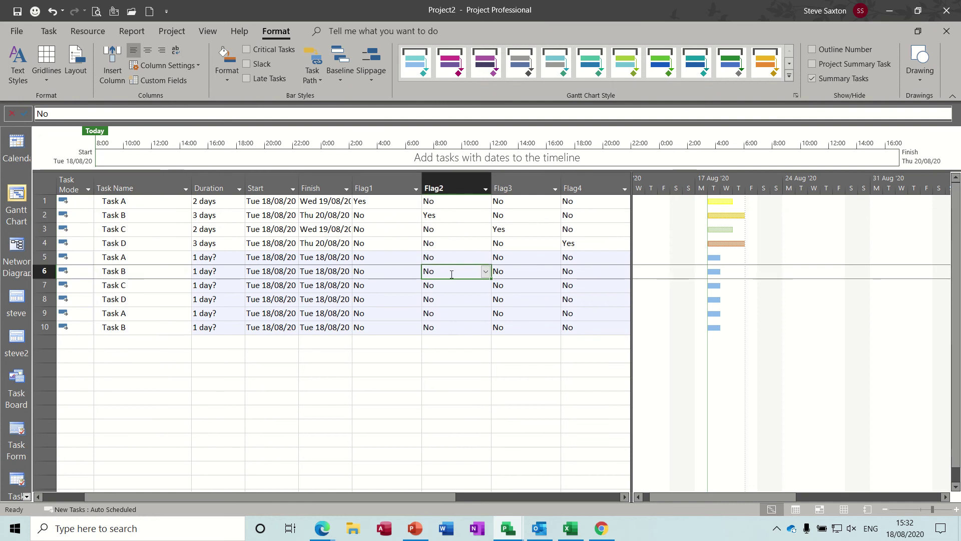
type("Yes")
key("Return")
type("Y")
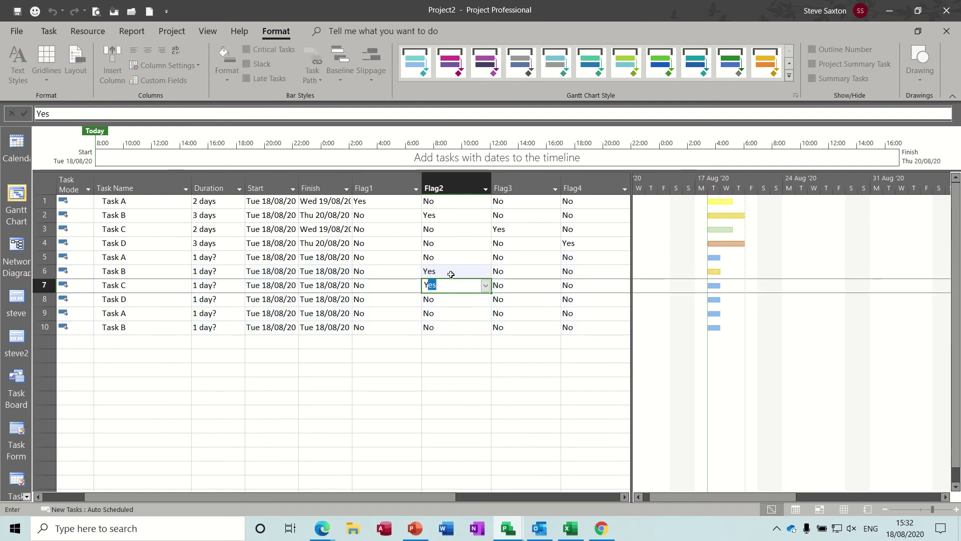
key("Return")
Step: Set Flag3 to Yes for rows 8–9 and Flag4 to Yes for rows 9–10
key("Right")
type("Y")
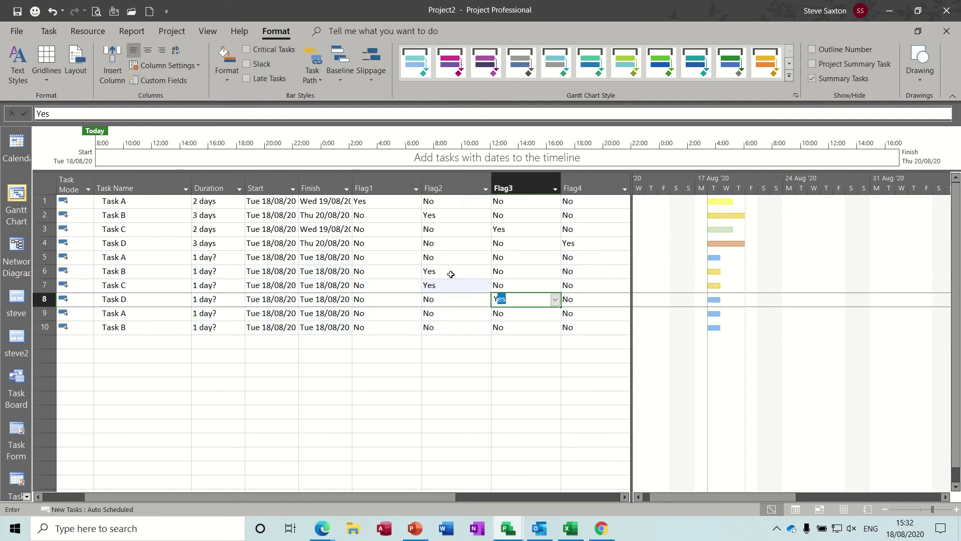
key("Return")
type("Y")
key("Tab")
type("Y")
key("Return")
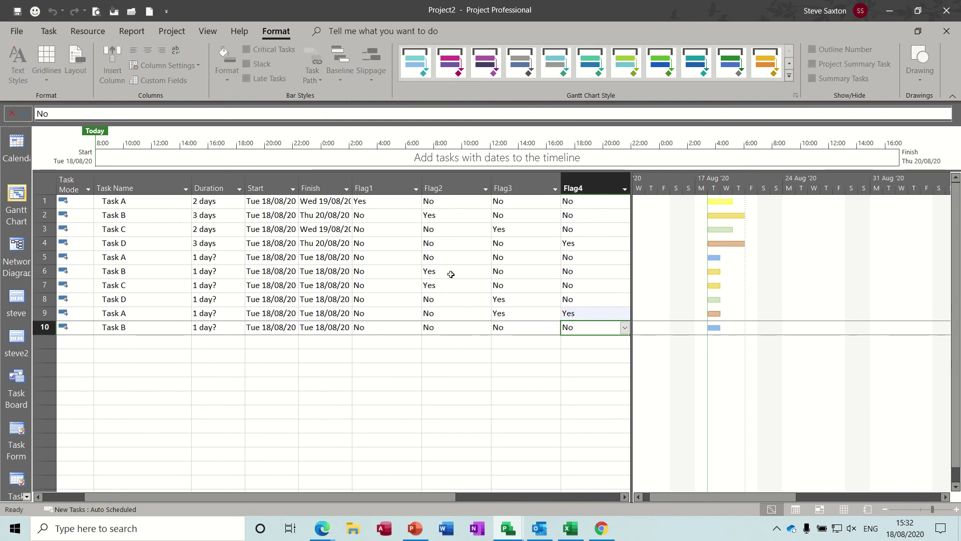
type("Yes")
key("Return")
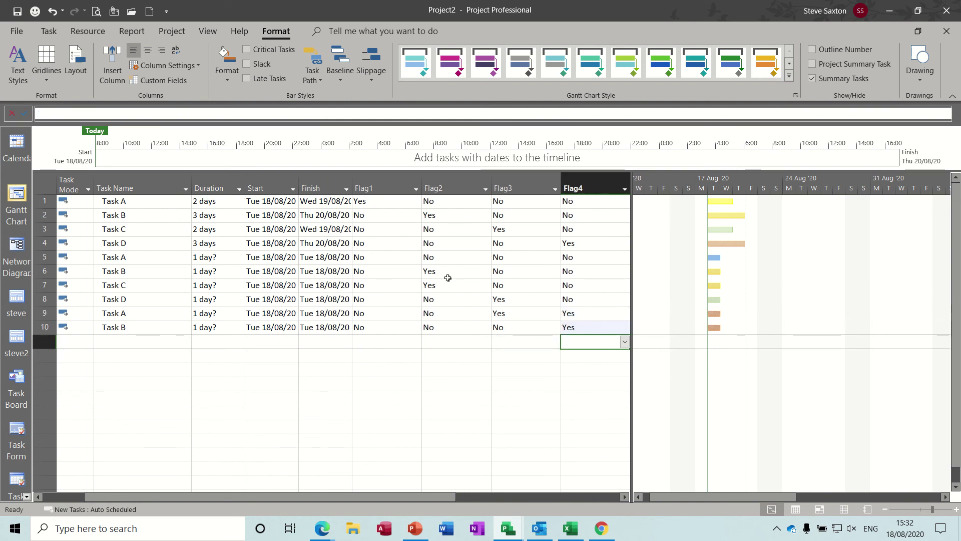
Step: Give row 6's Task B a 5-day duration so it finishes Mon 24/08/20
left_click(213, 271)
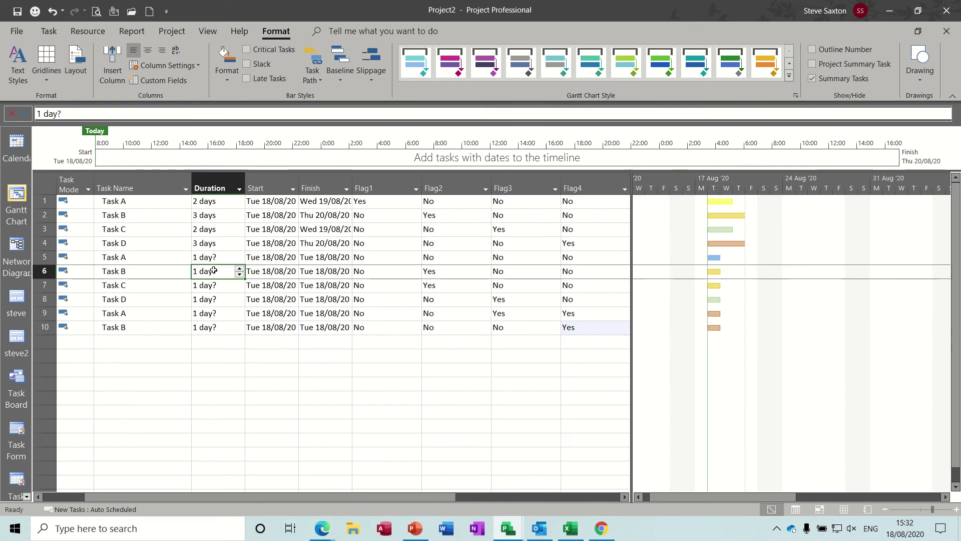
type("5")
key("Return")
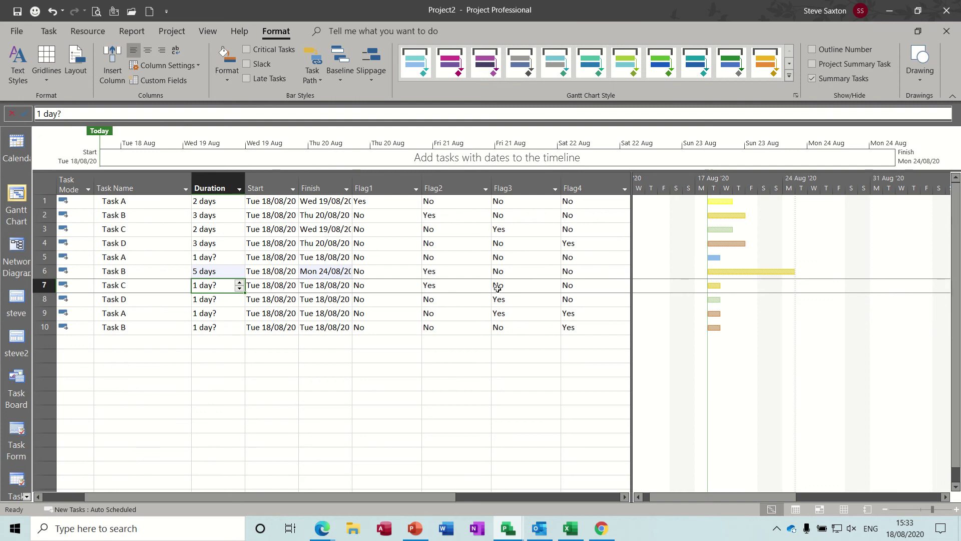
key("super")
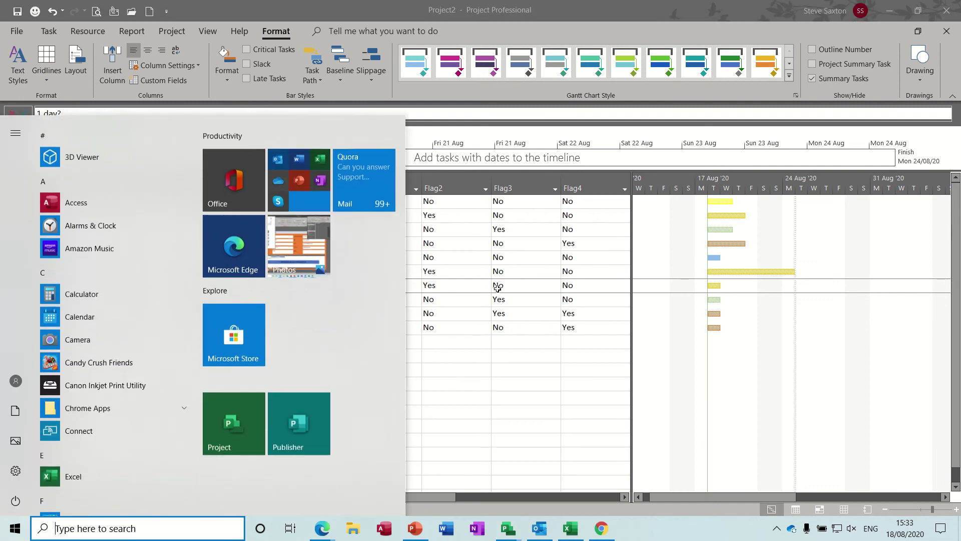
left_click(557, 290)
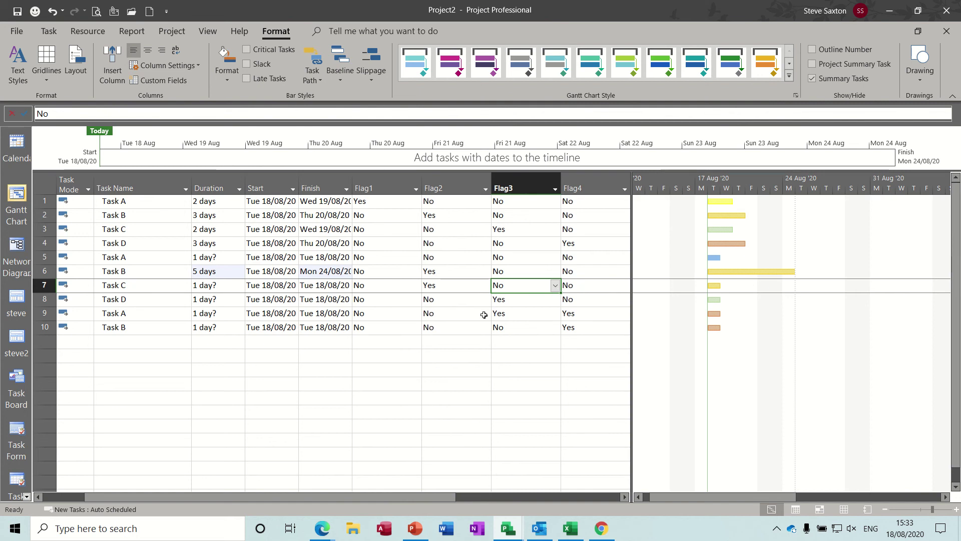
Step: Add a 'Critical Path' bar style with a red middle colour, shown for Critical tasks
double_click(719, 368)
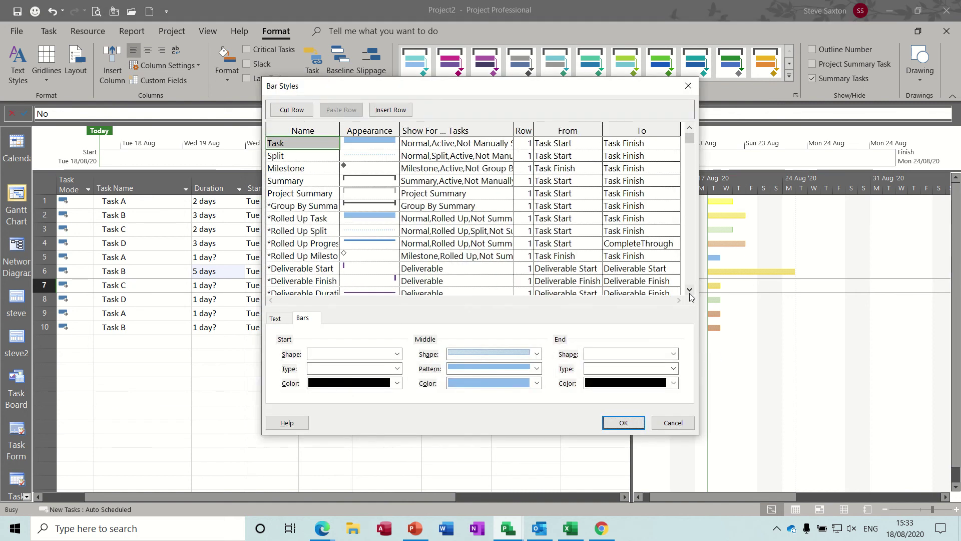
left_click(690, 293)
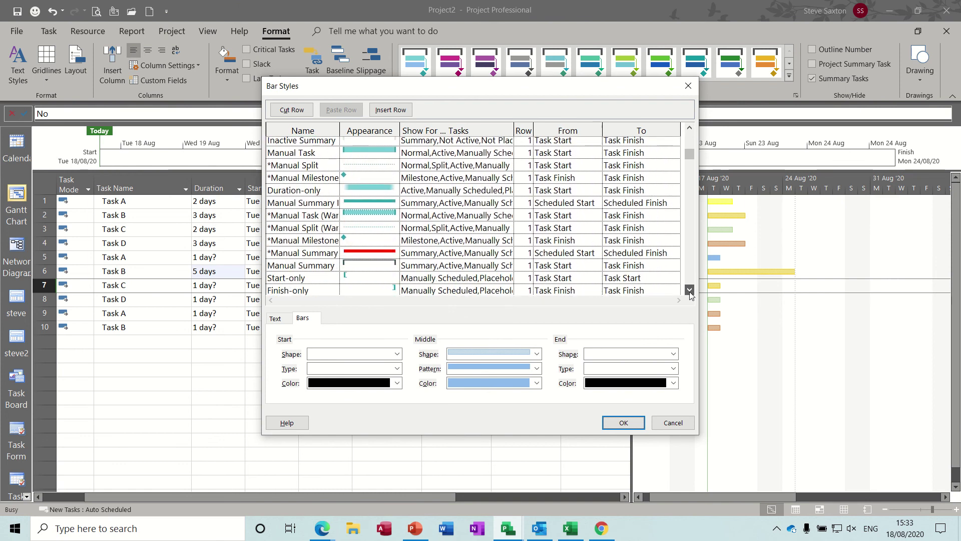
left_click_drag(690, 292, 689, 287)
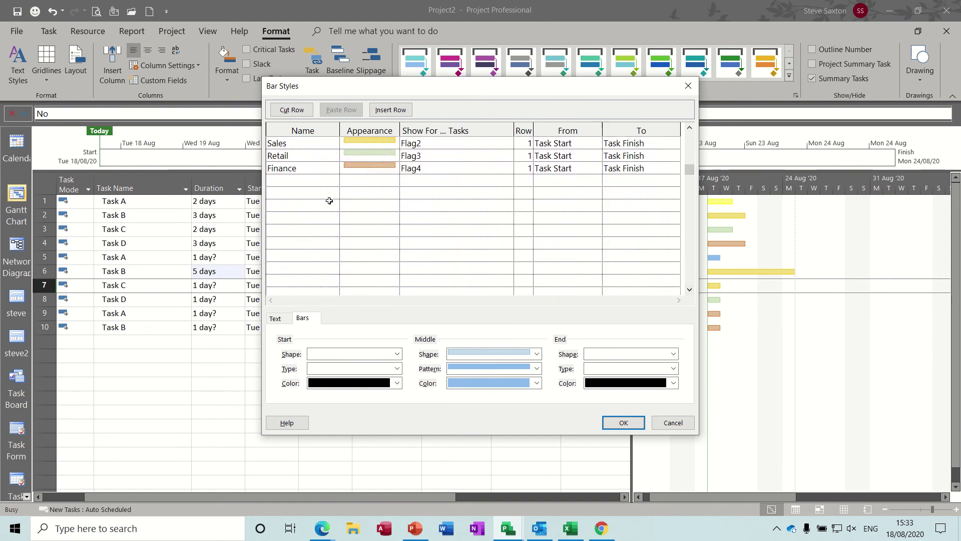
left_click(312, 181)
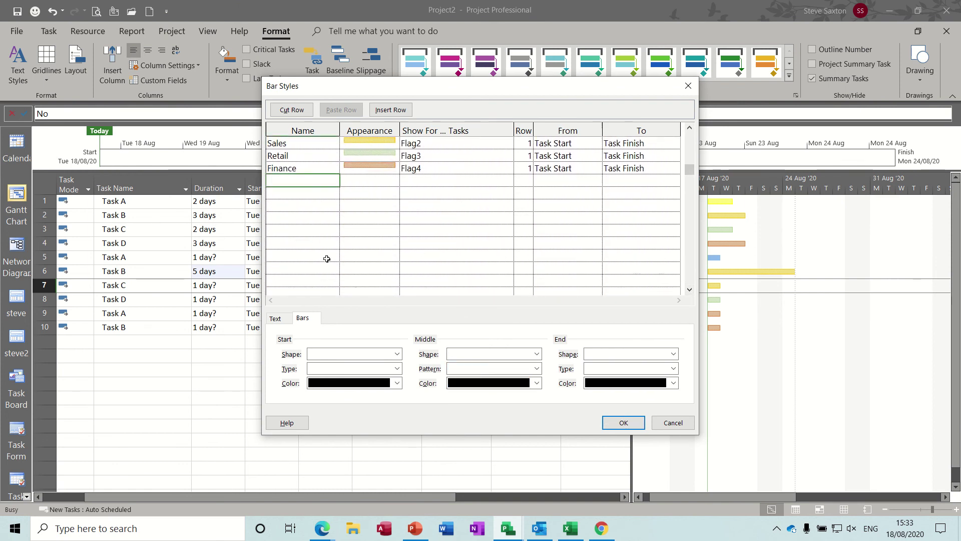
type("Critical Path")
left_click(383, 180)
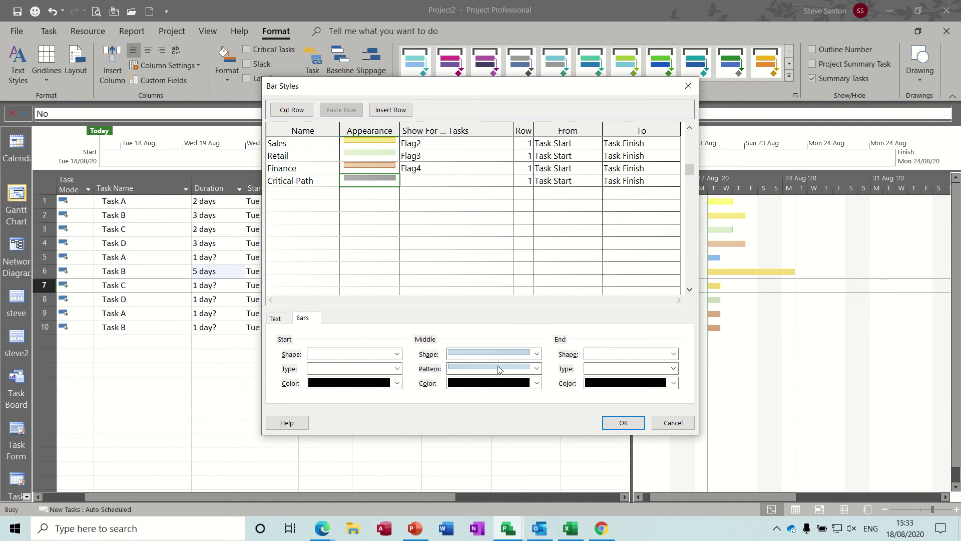
left_click(536, 384)
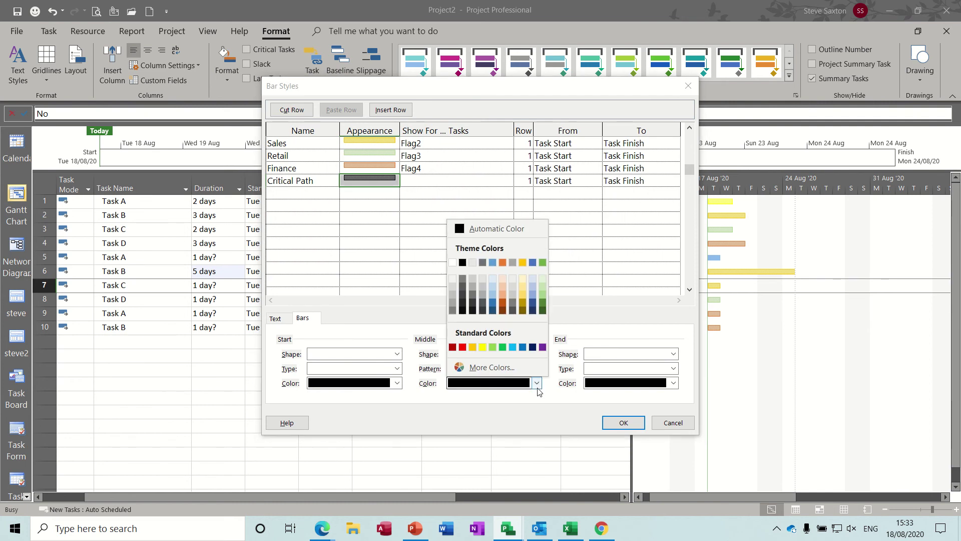
left_click(463, 348)
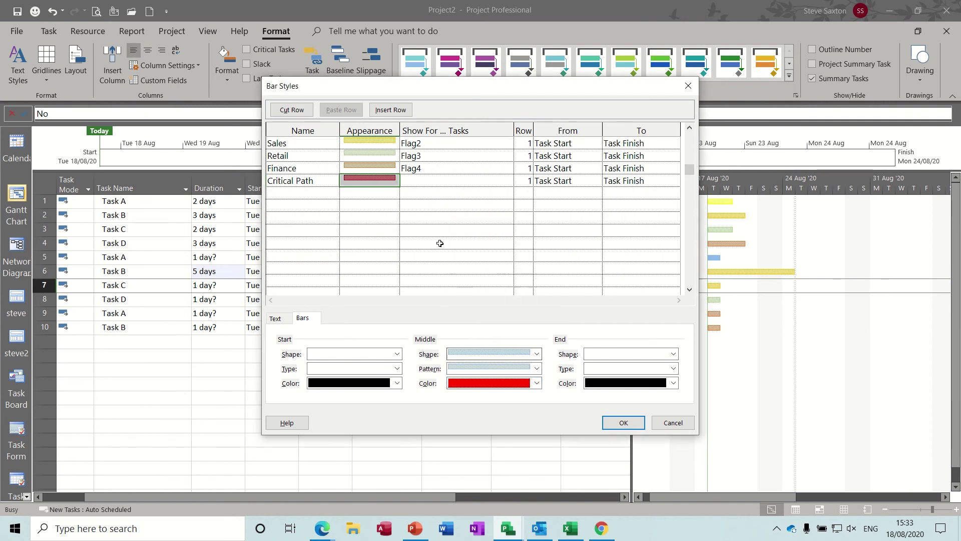
left_click(414, 180)
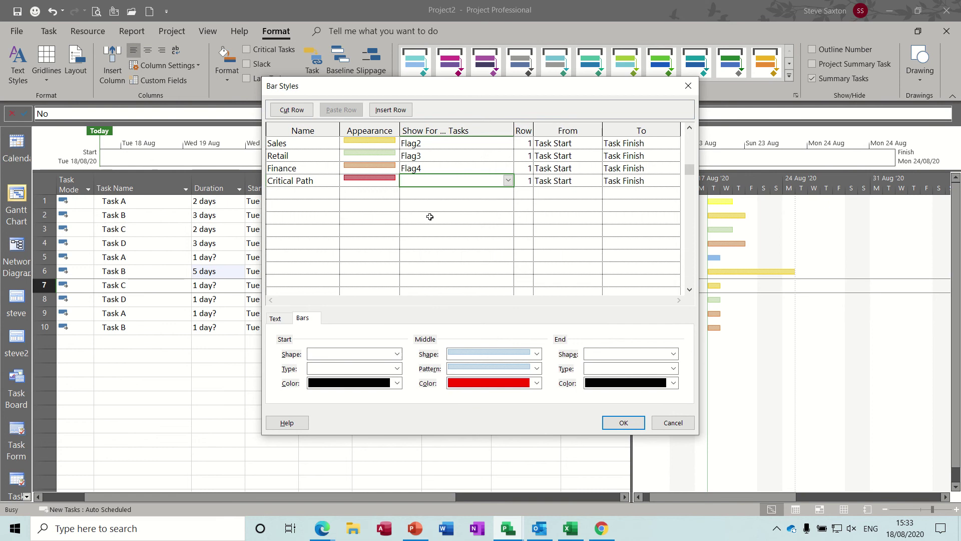
type("Critical")
key("Return")
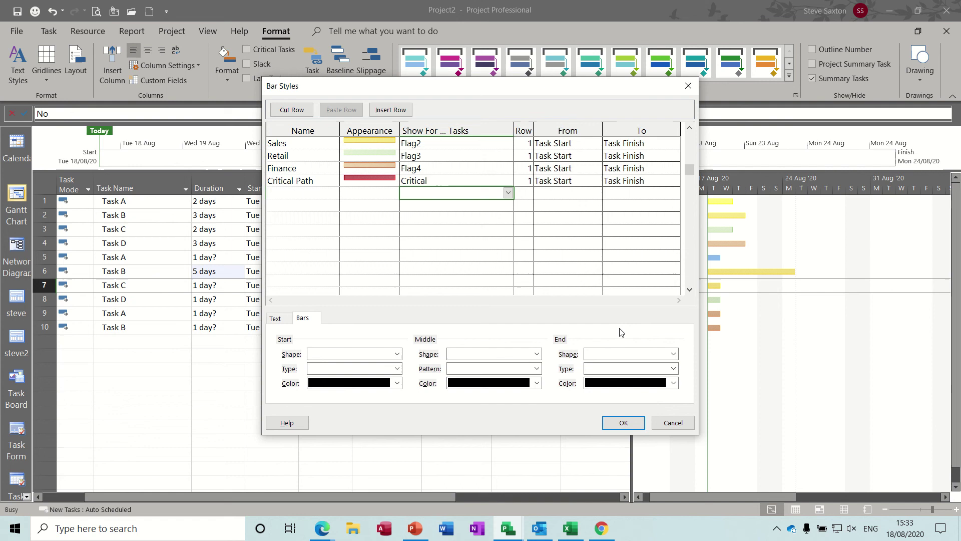
left_click(624, 423)
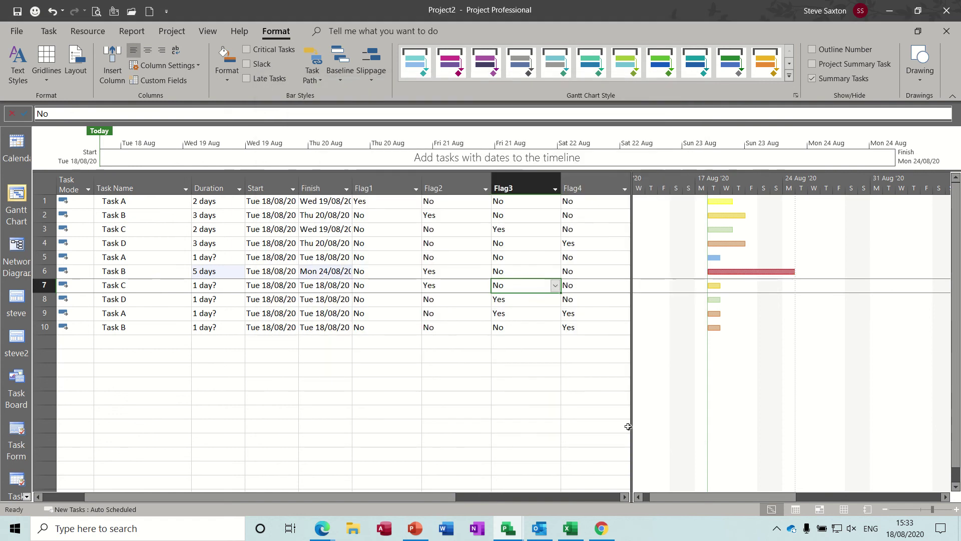
Step: Set row 7's Task C to 6 days and row 9's Task A to 10 days
left_click(221, 286)
type("6")
key("Return")
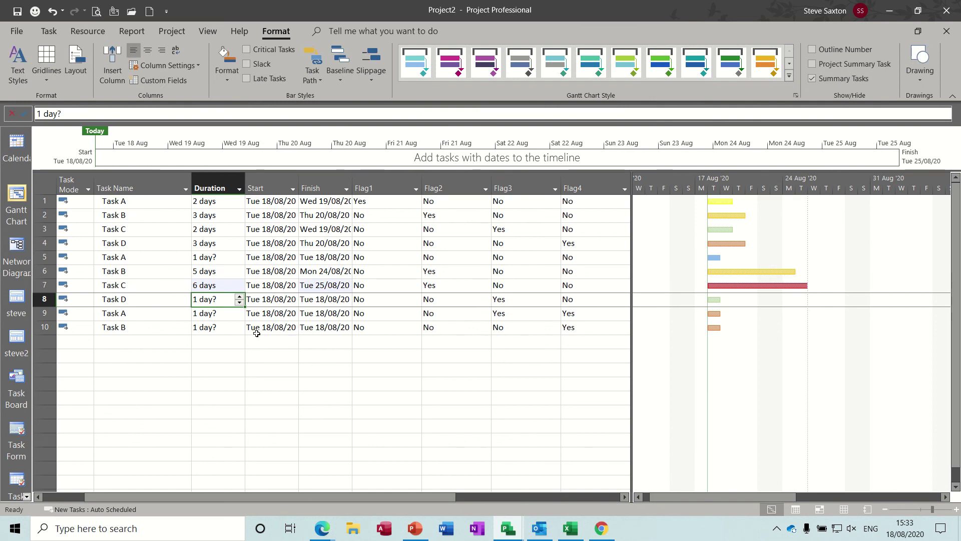
left_click(221, 314)
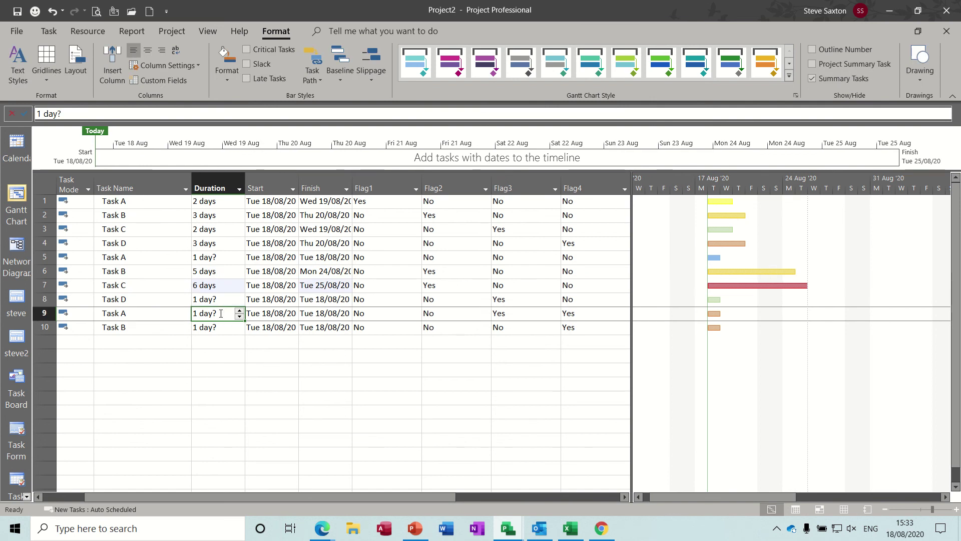
type("10")
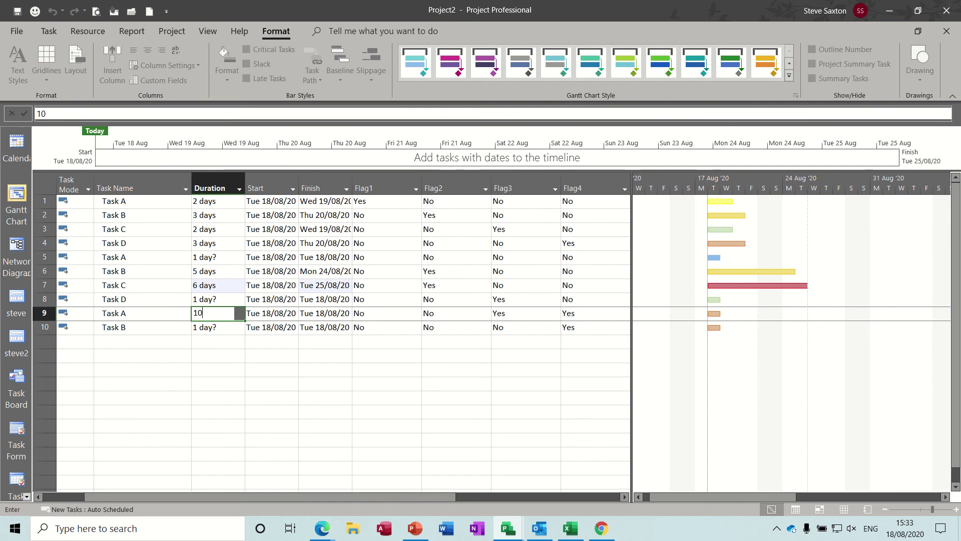
key("Return")
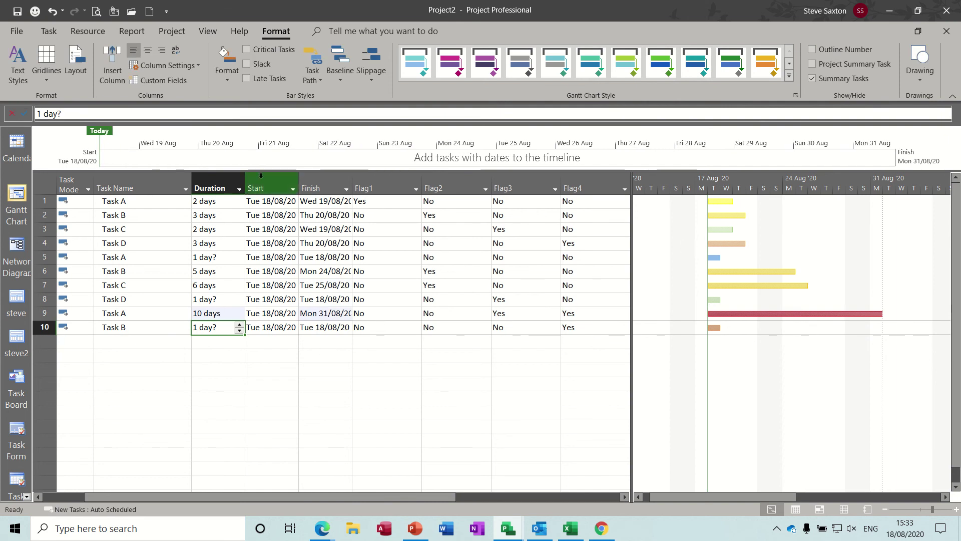
Step: Insert a Critical column before the Flag1 column in the task table
right_click(371, 183)
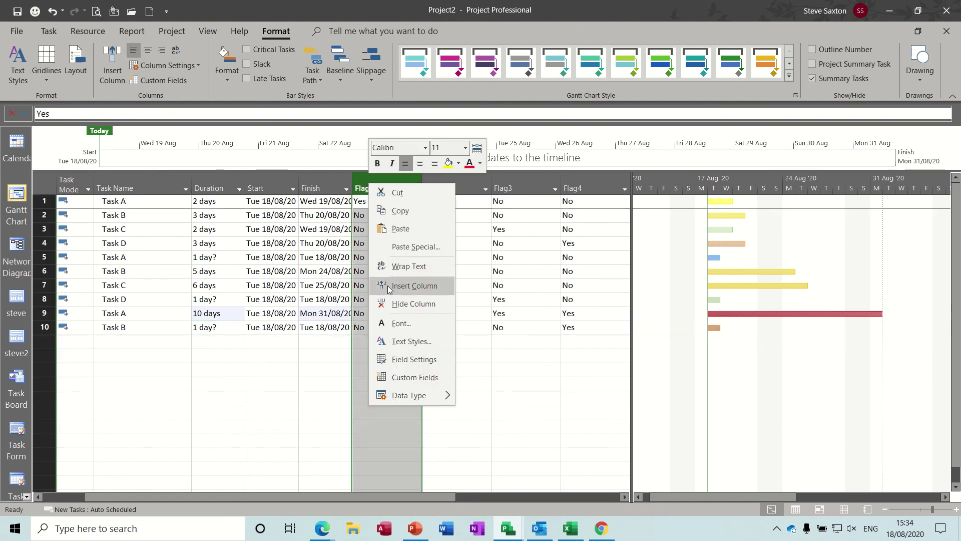
left_click(415, 285)
type("confirmed")
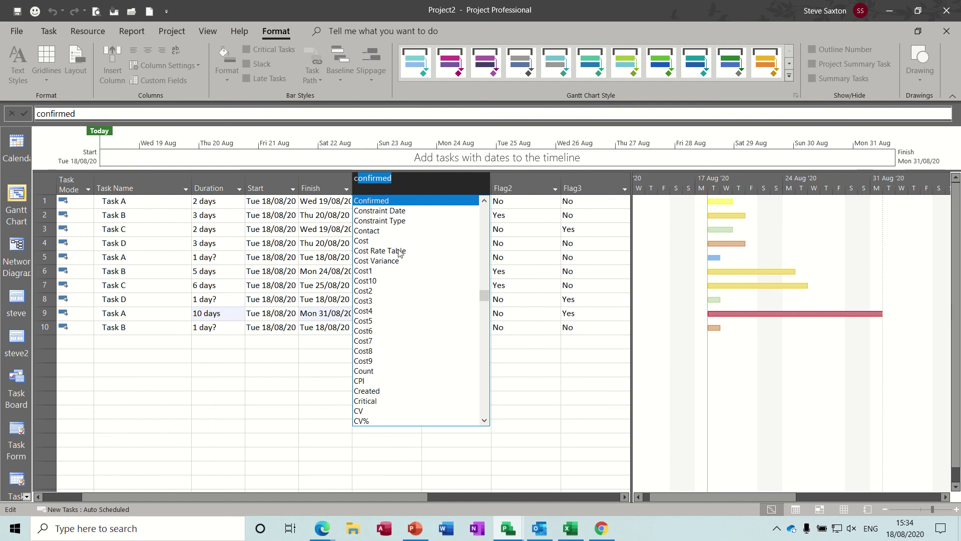
left_click(365, 401)
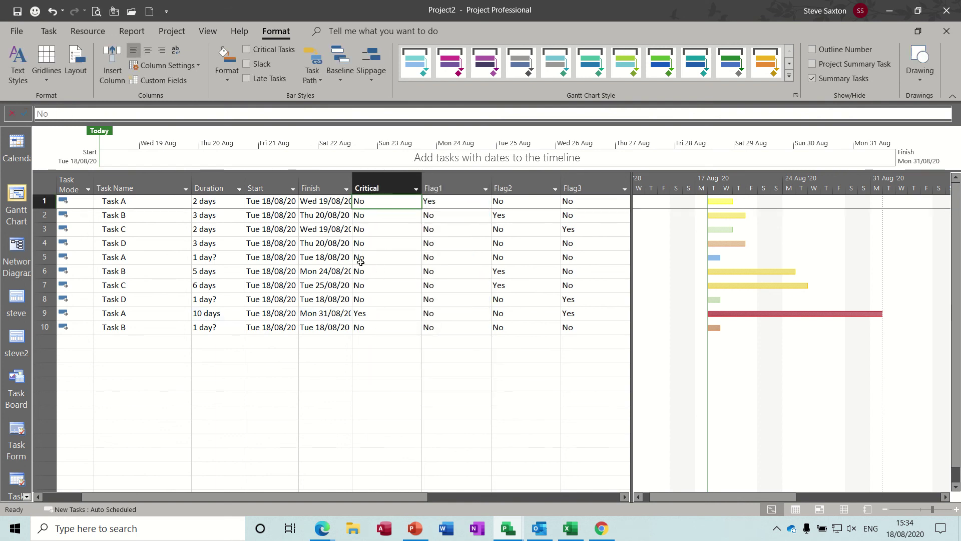
Step: Set row 5's Task A duration to 10 days
left_click(217, 258)
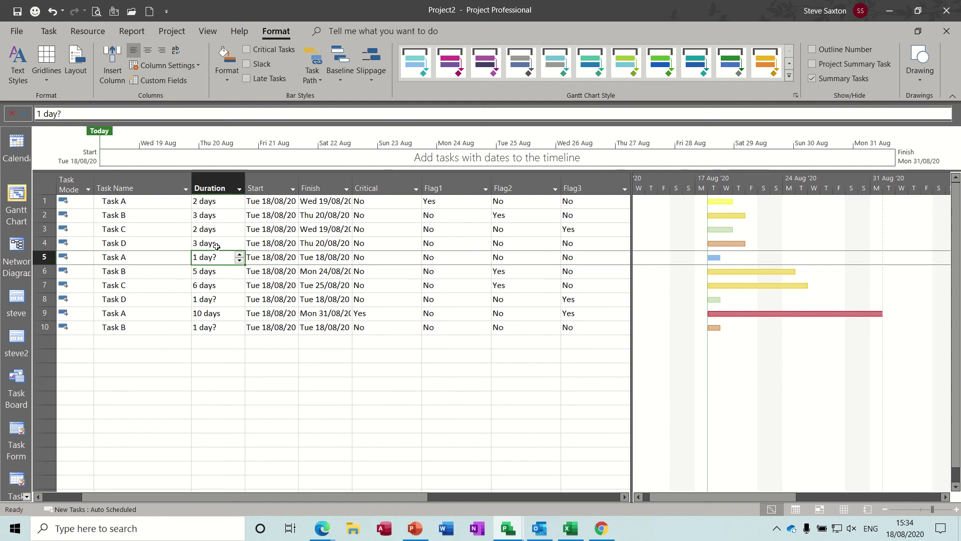
type("10")
key("Return")
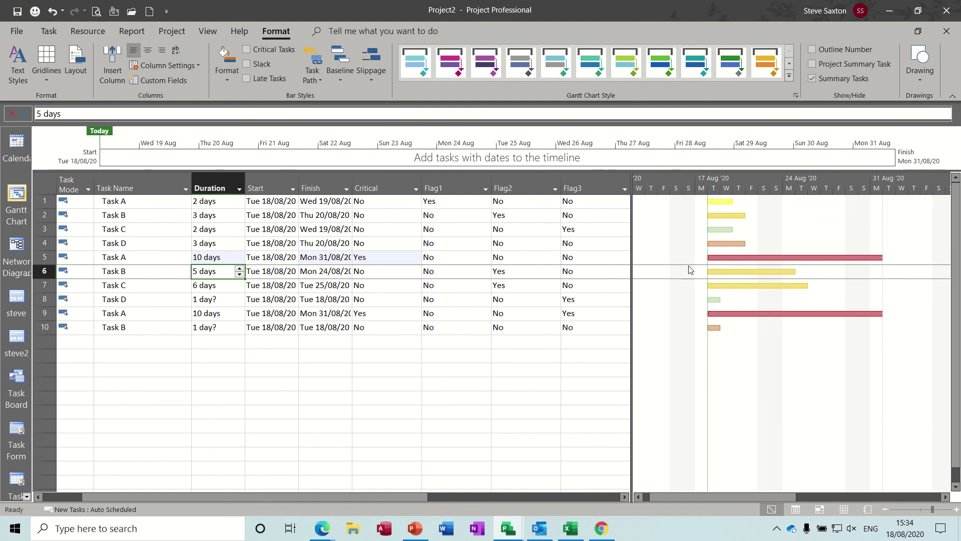
left_click(625, 497)
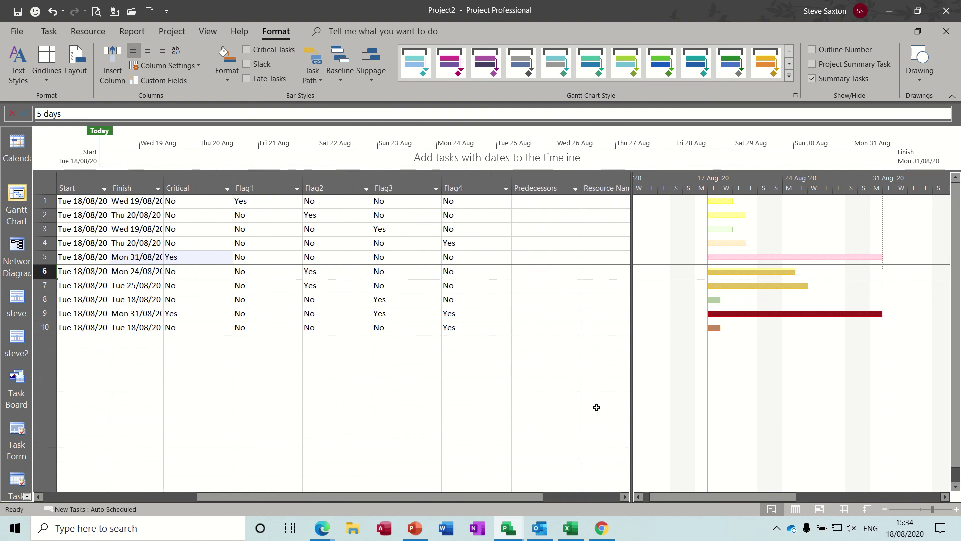
Step: Enter predecessors 1, 2, 3 and 4 for rows 2–5, fixing the self-predecessor error on row 2
left_click(527, 219)
type("2")
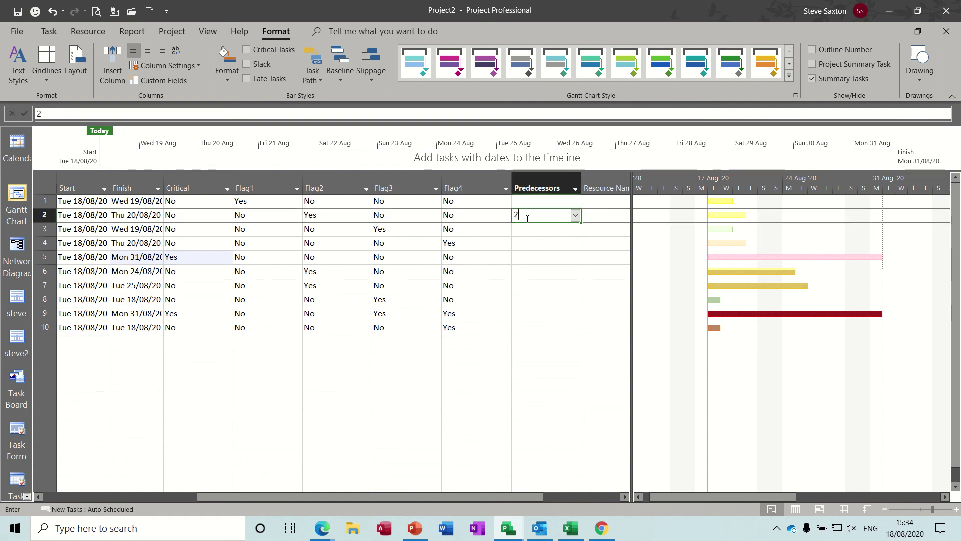
key("Return")
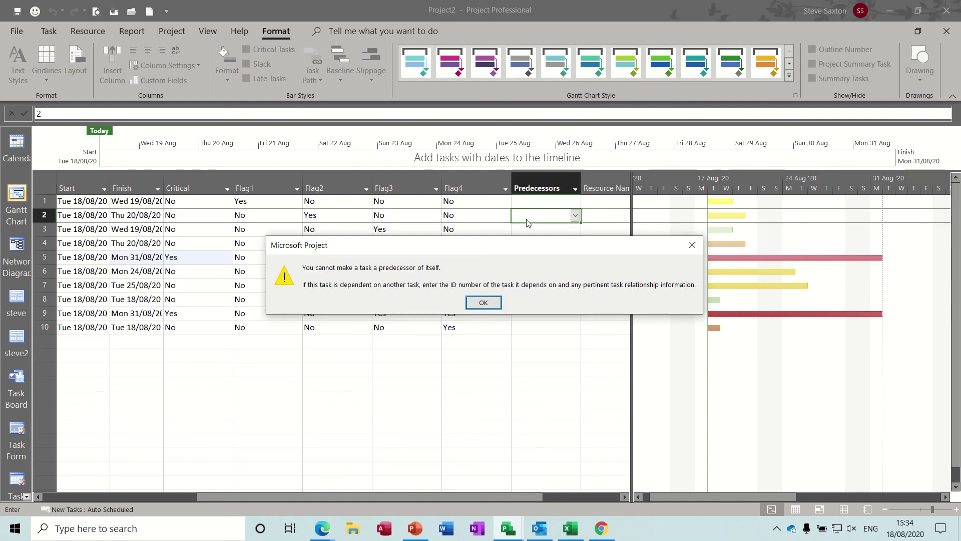
left_click(483, 302)
key("BackSpace")
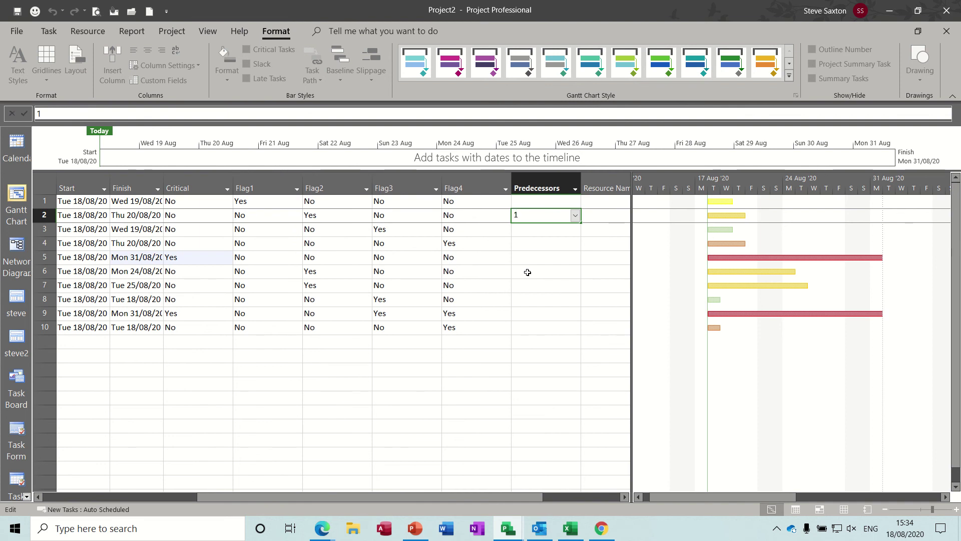
key("Return")
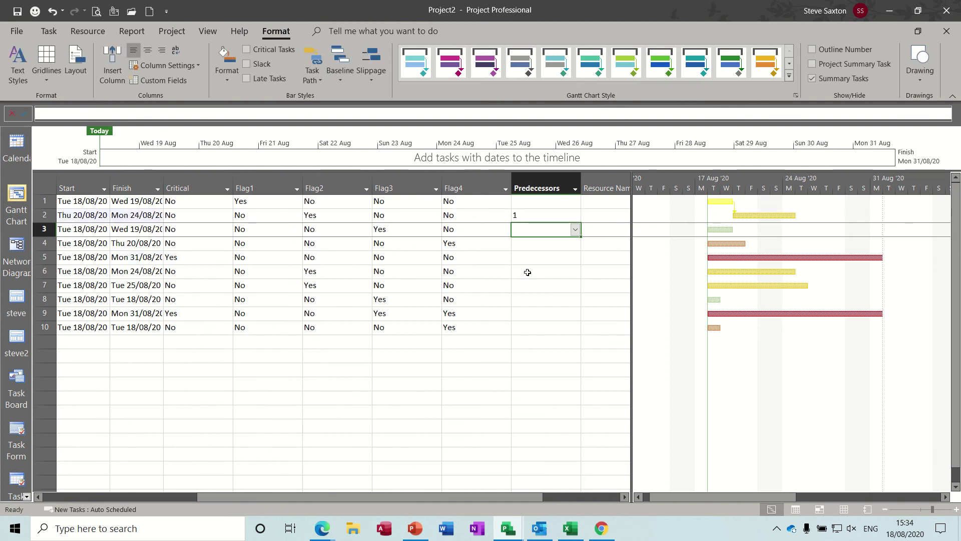
type("2")
key("Return")
type("3")
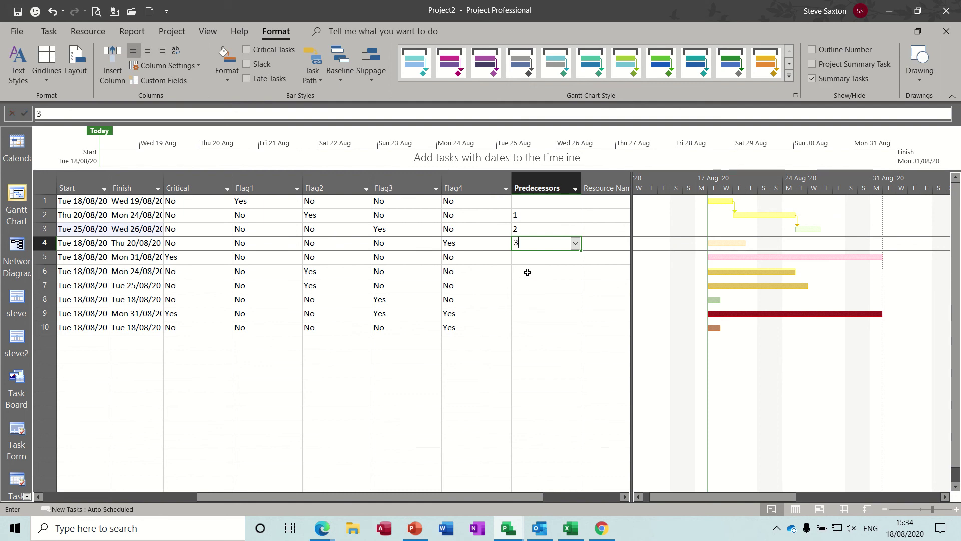
key("Return")
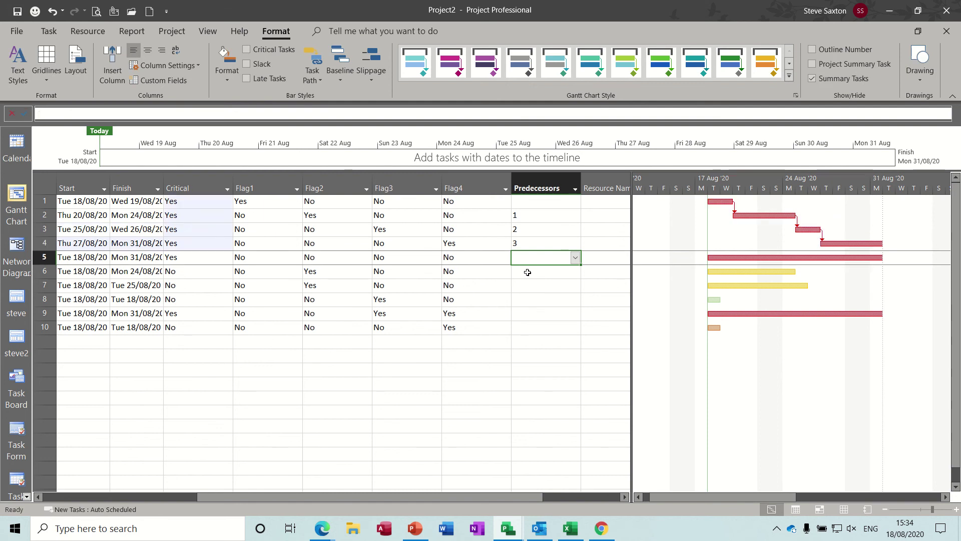
type("4")
key("Return")
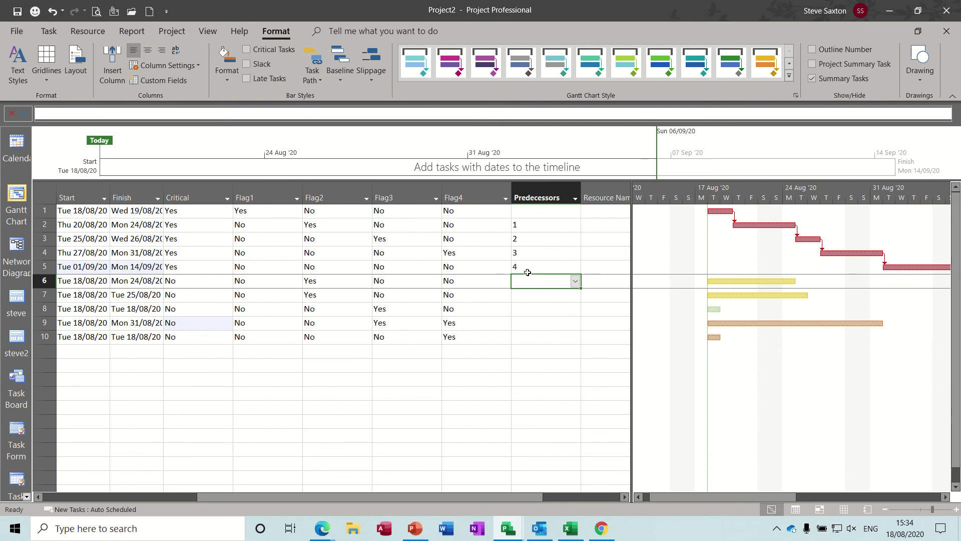
Step: Recolour the Finance bar style cyan in Bar Styles
double_click(727, 391)
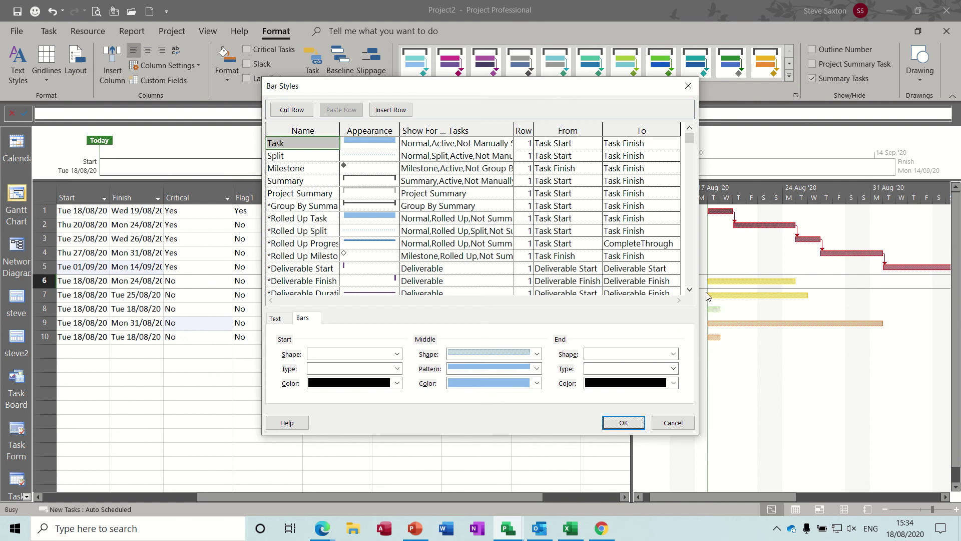
left_click(689, 290)
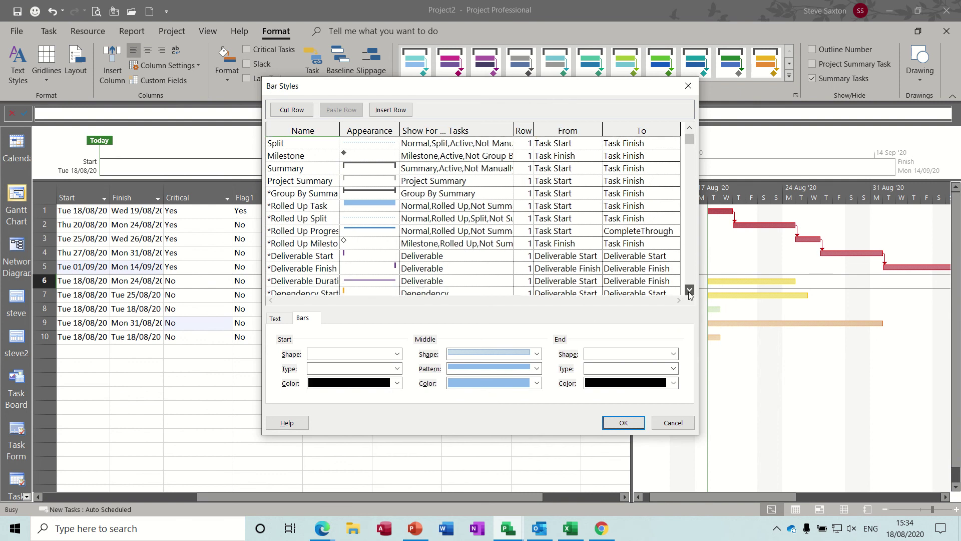
left_click_drag(689, 293, 690, 293)
left_click(375, 190)
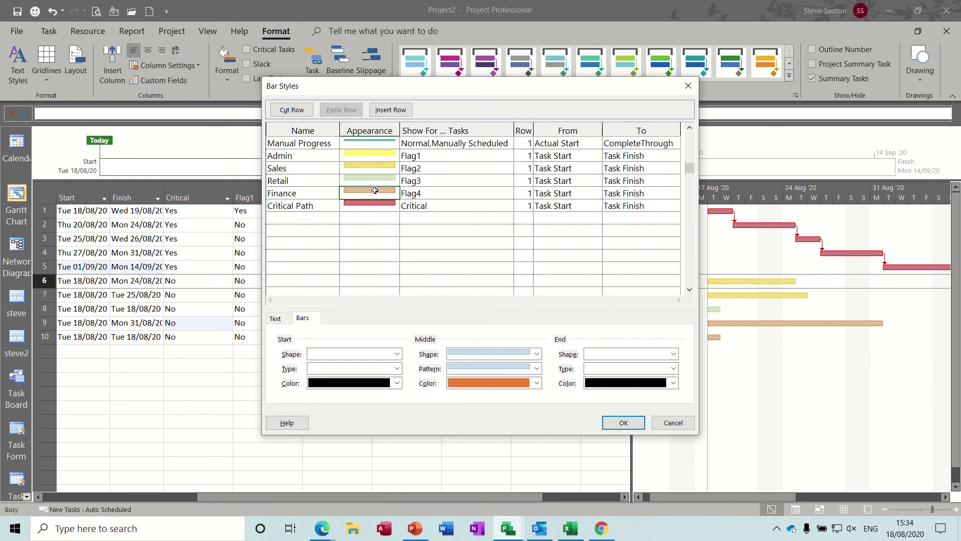
left_click(537, 383)
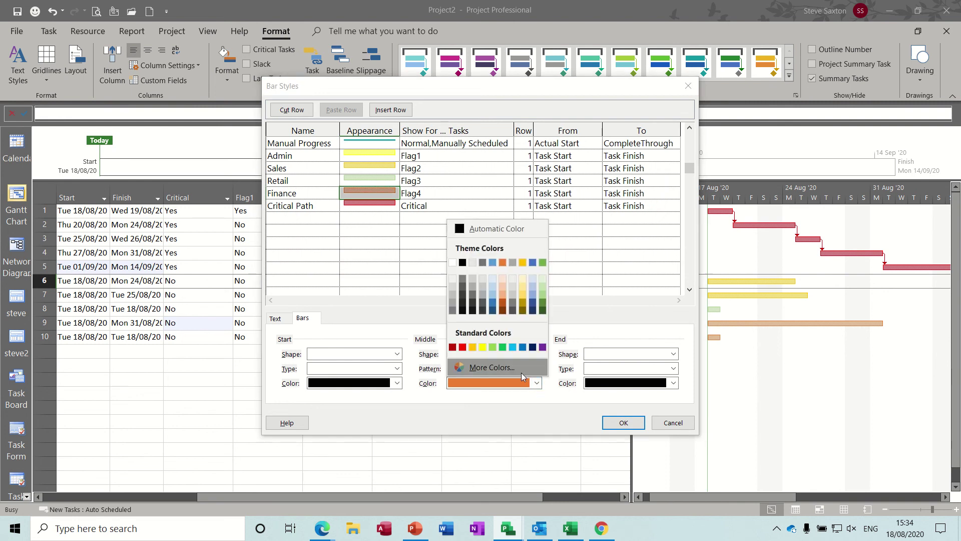
left_click(513, 347)
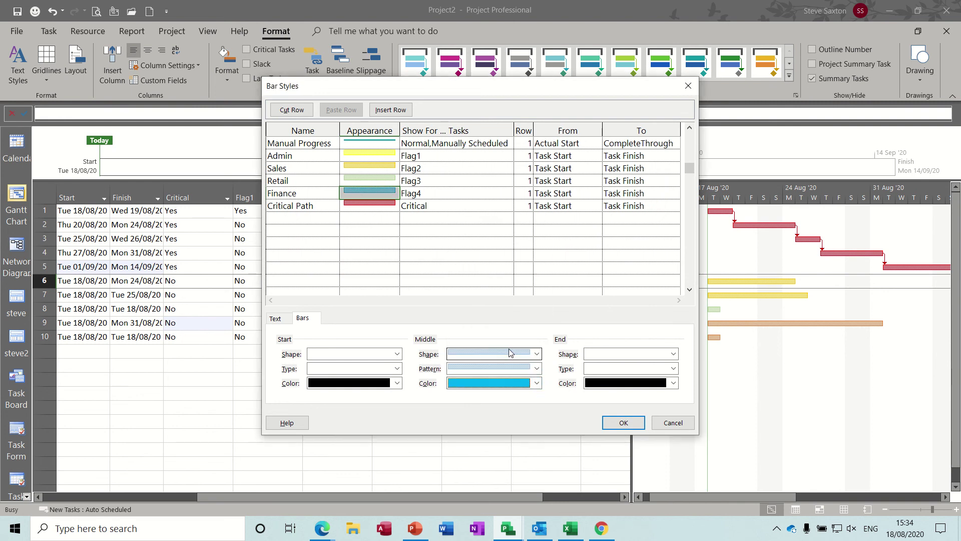
left_click(621, 423)
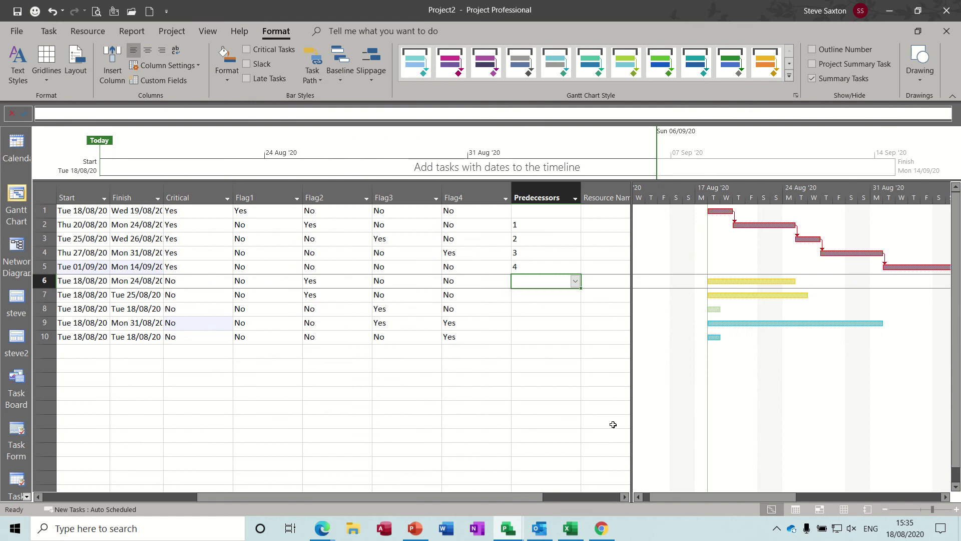
Step: Set the bar text on the Right to show the task Name
double_click(731, 242)
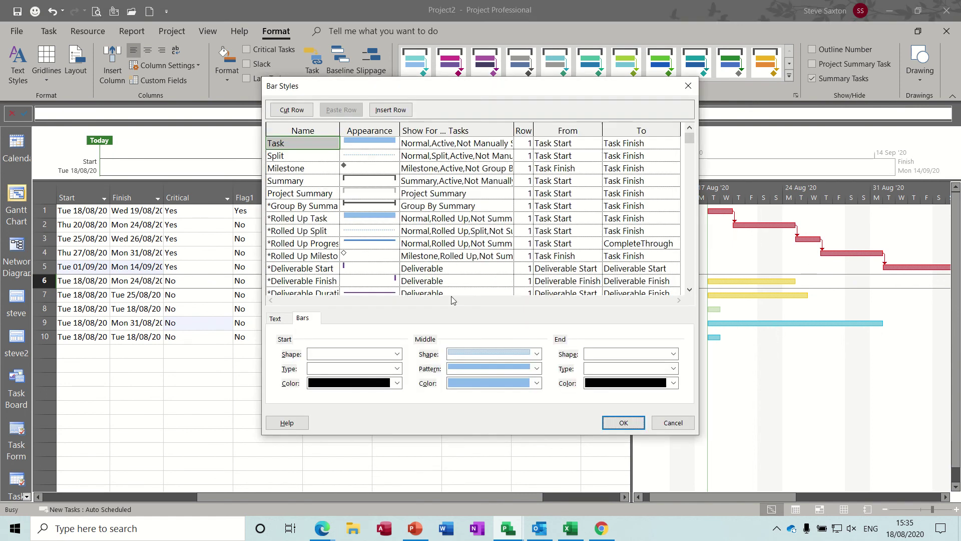
left_click(277, 318)
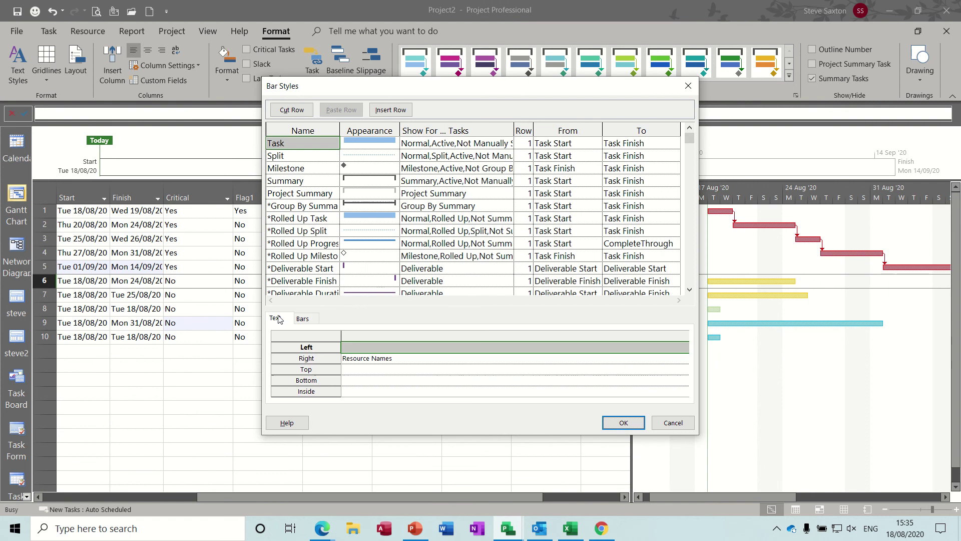
left_click(366, 358)
type("Name")
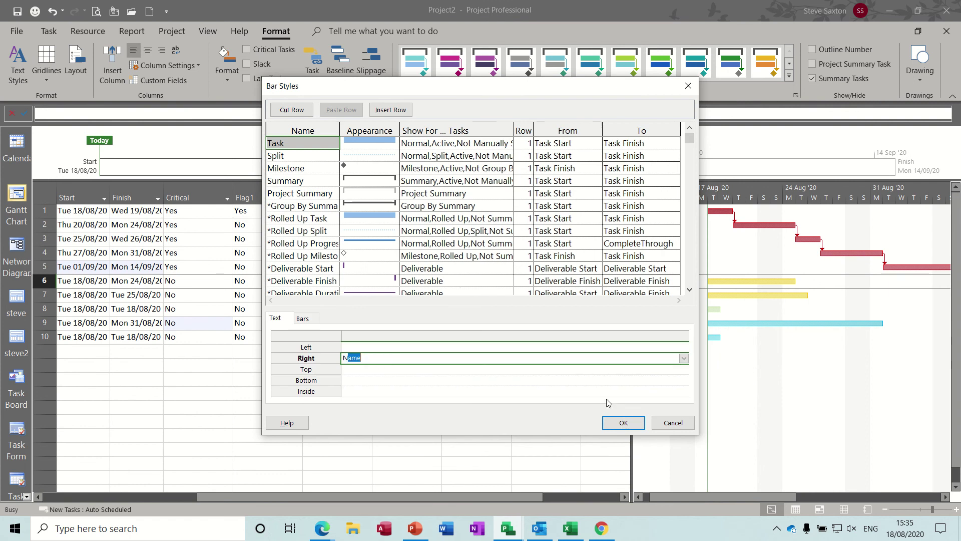
left_click(621, 422)
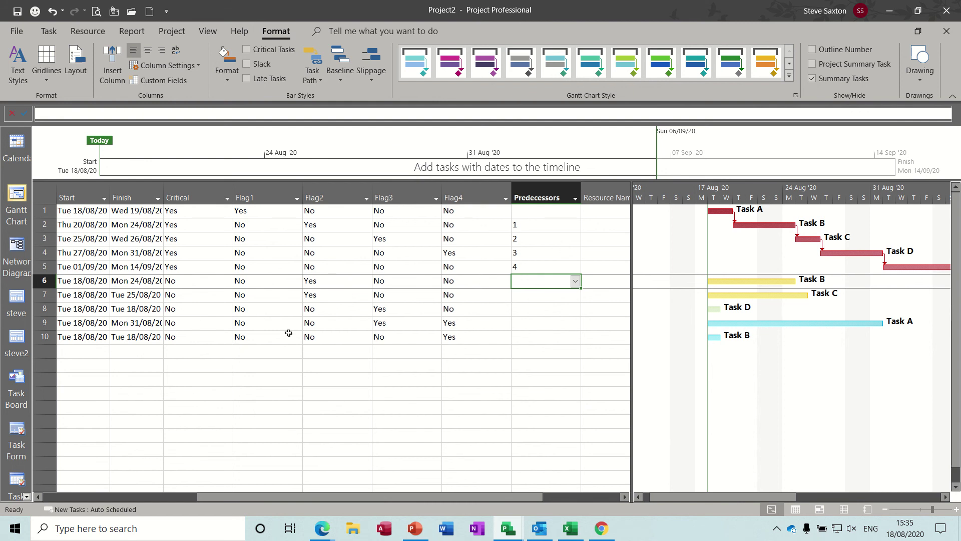
Step: Narrow the table to widen the Gantt chart and select the task names in rows 1–5
left_click_drag(243, 198, 458, 186)
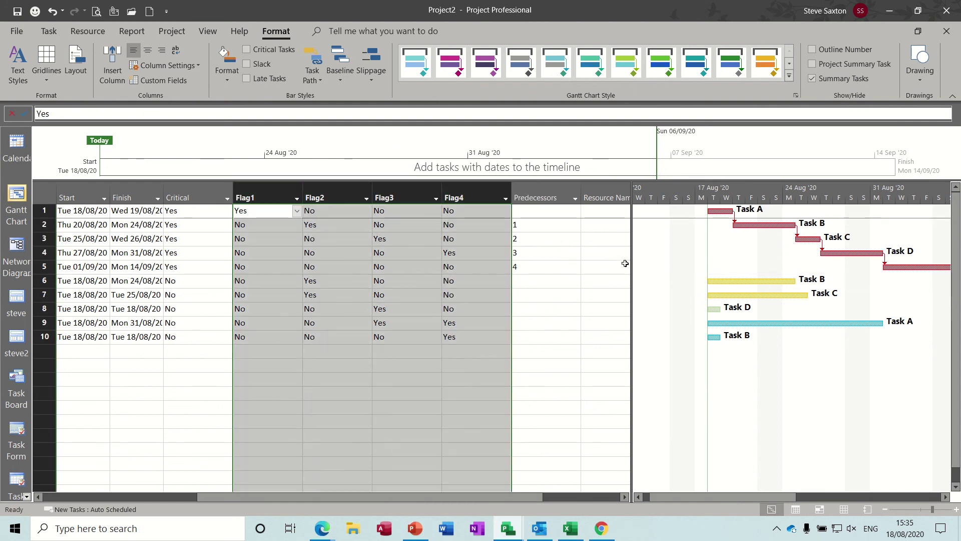
left_click_drag(630, 266, 355, 259)
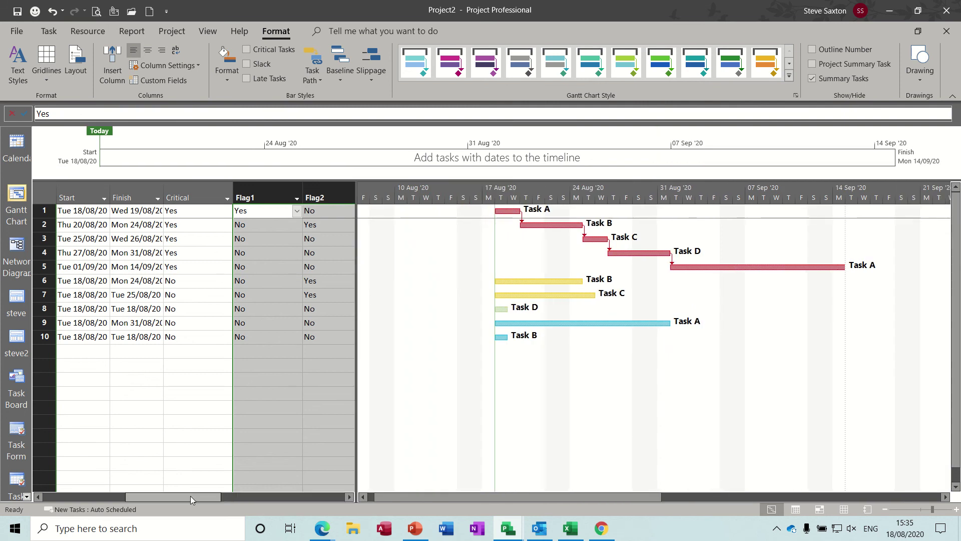
left_click_drag(190, 496, 85, 495)
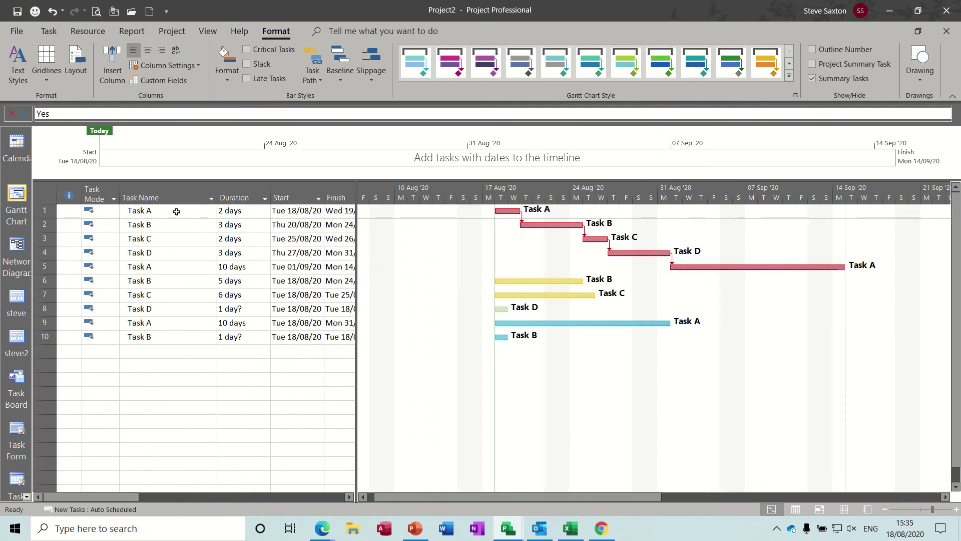
left_click_drag(177, 212, 171, 266)
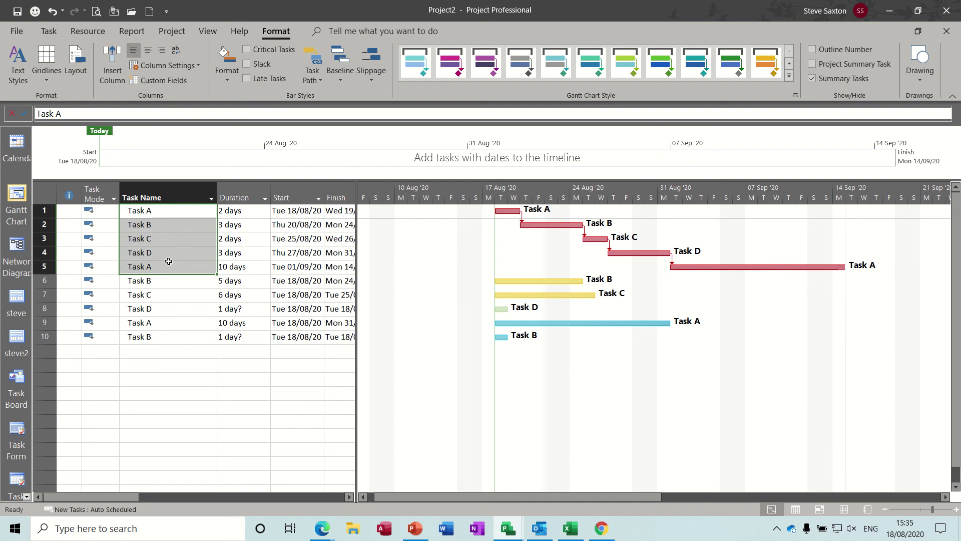
Step: Give the Critical Tasks text style a red background colour
left_click(18, 68)
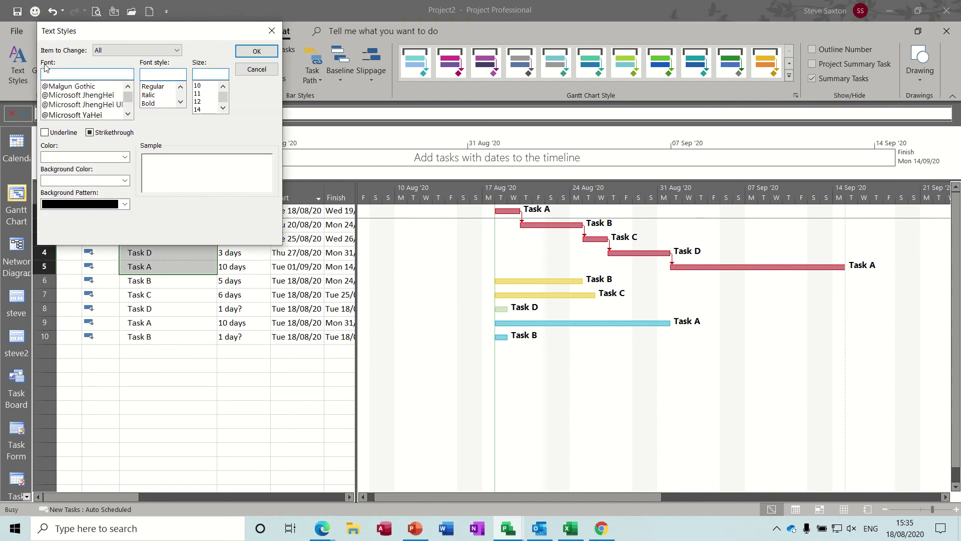
left_click(176, 50)
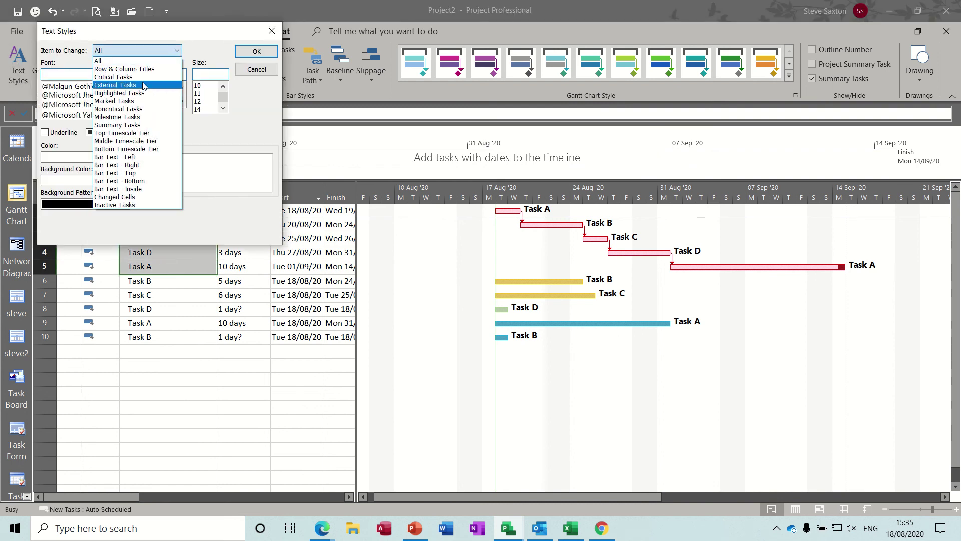
left_click(144, 78)
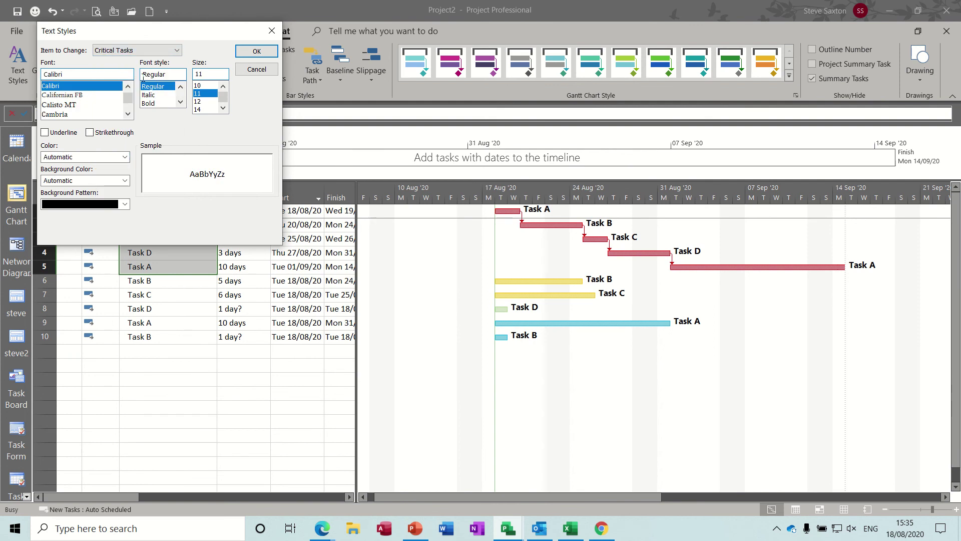
left_click(125, 181)
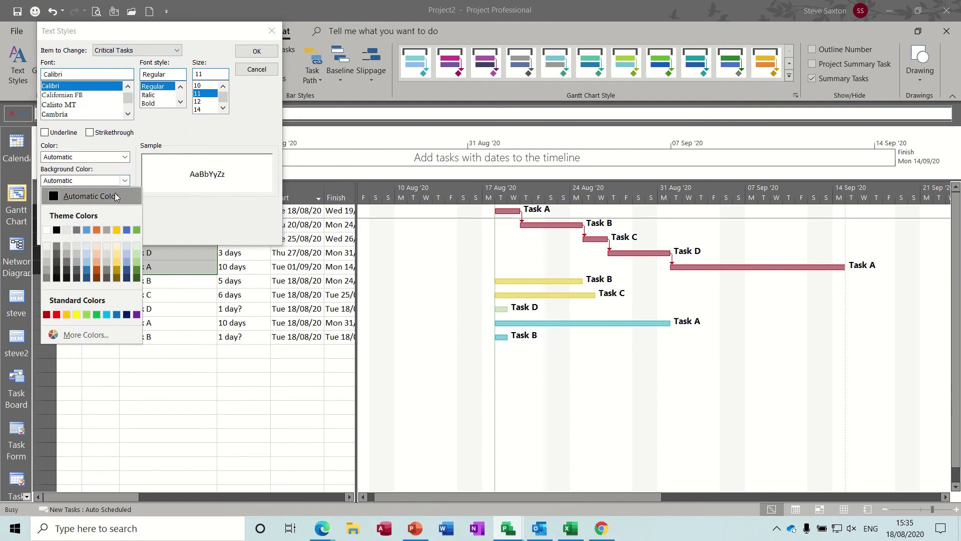
left_click(57, 315)
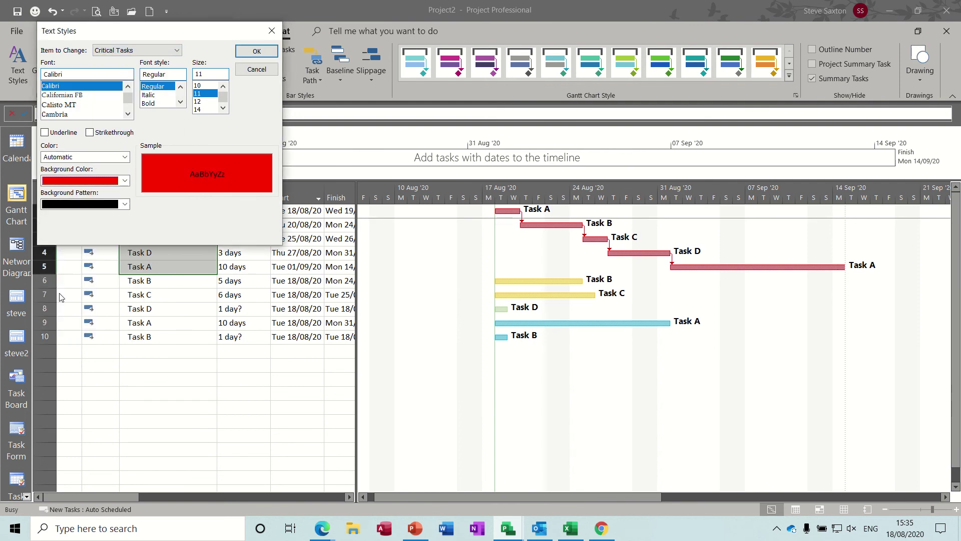
left_click(178, 51)
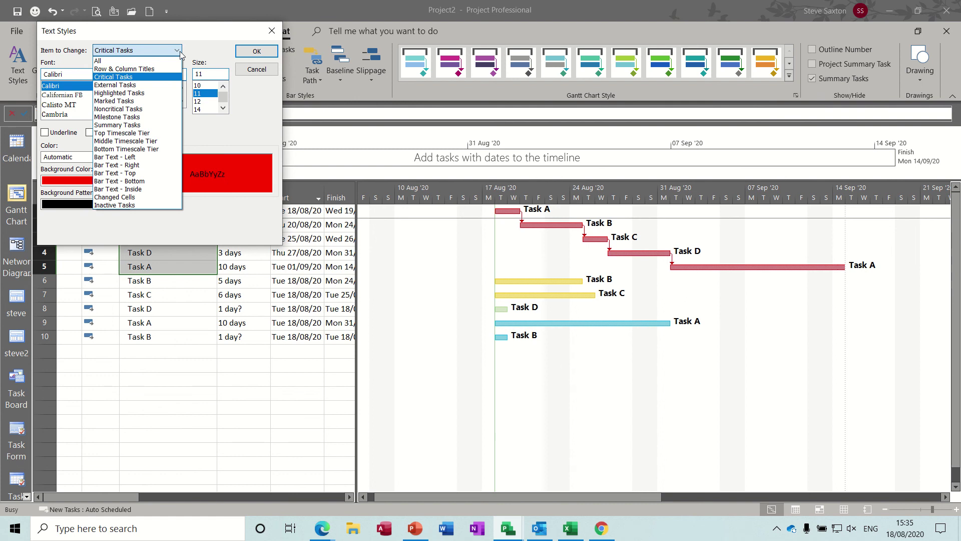
left_click(179, 52)
left_click(256, 52)
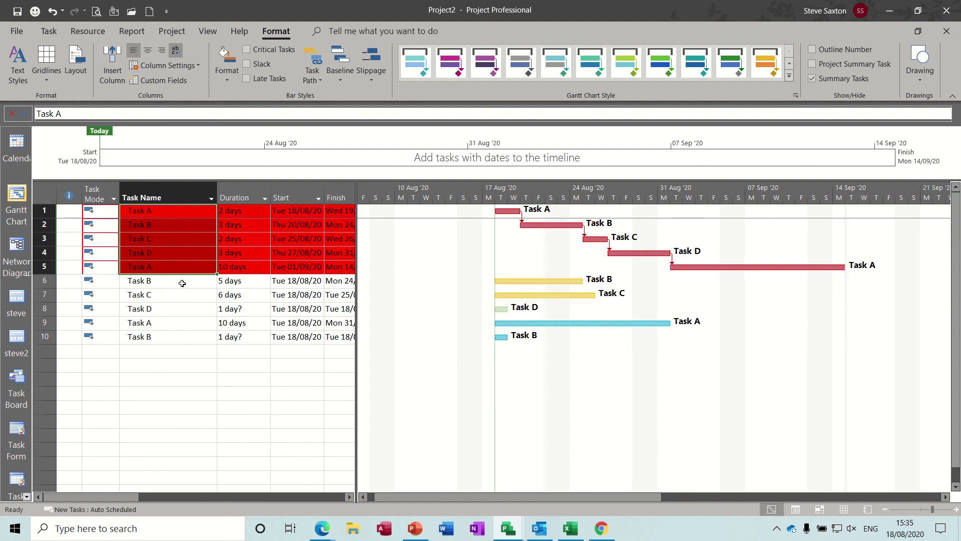
Step: Undo the red critical backgrounds and highlight the Task A names in rows 1, 5 and 9 yellow
key("ctrl+z")
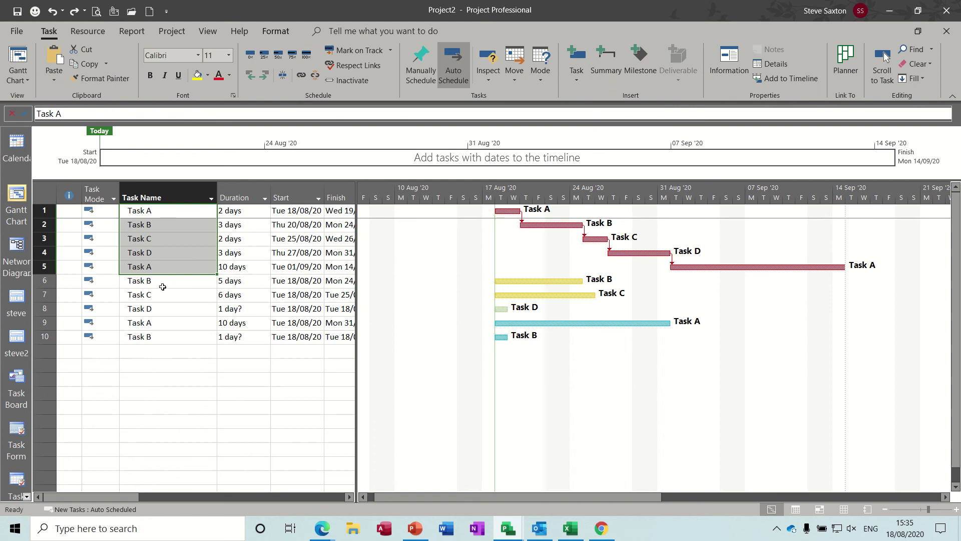
left_click(158, 211)
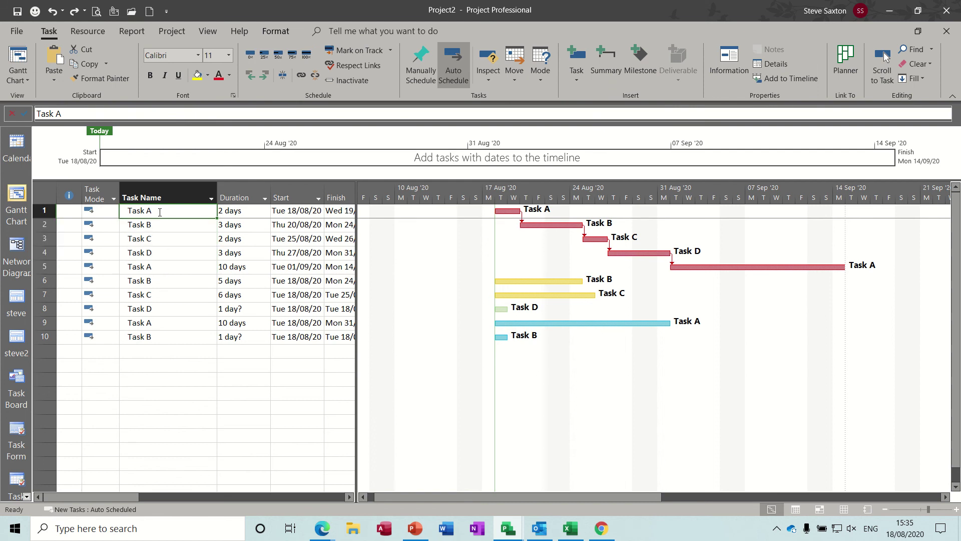
left_click(166, 267, "ctrl")
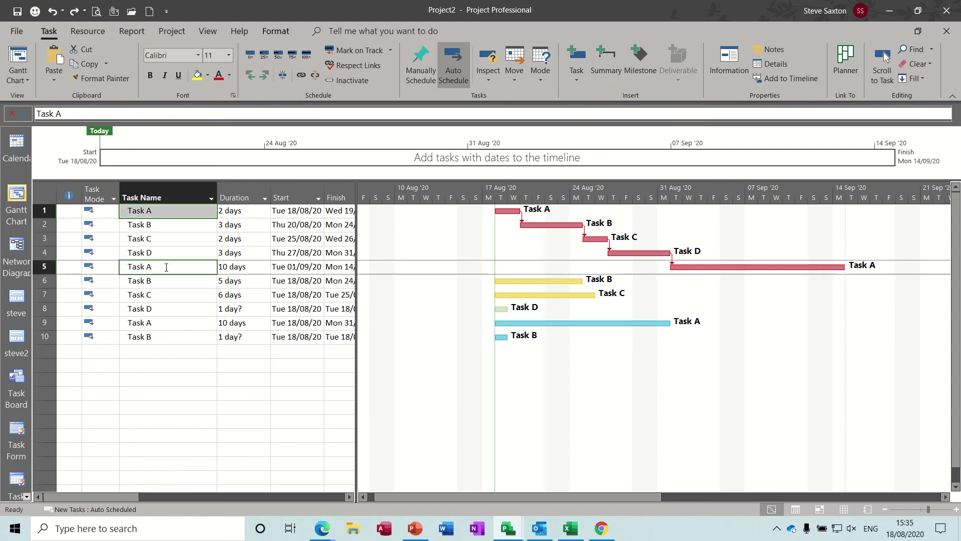
left_click(163, 323, "ctrl")
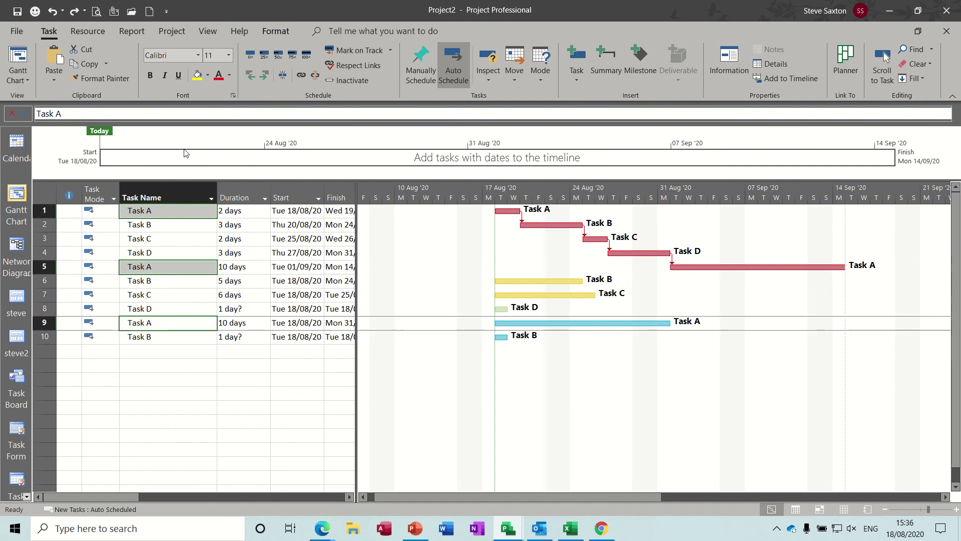
left_click(197, 76)
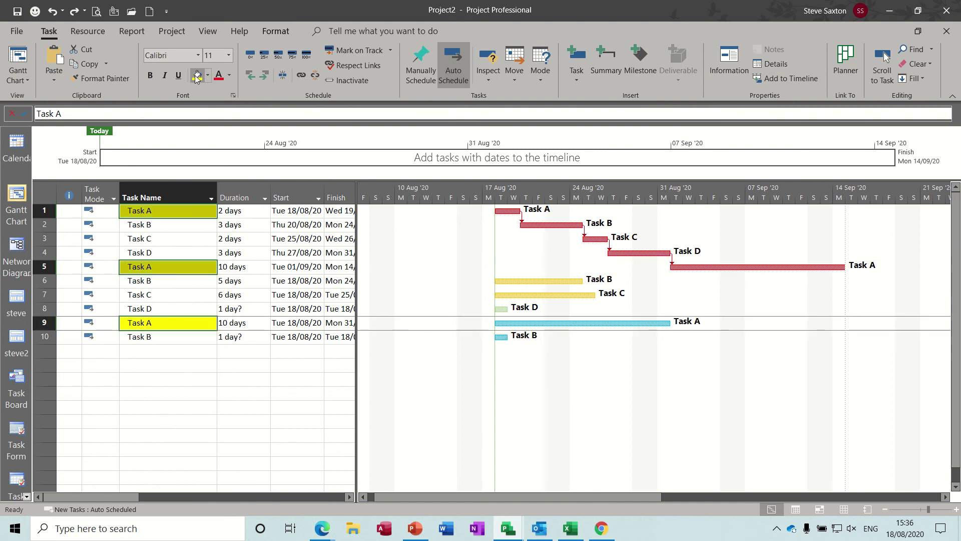
Step: Highlight the Task B names in rows 2, 6 and 10 blue, then widen the table
left_click(164, 225)
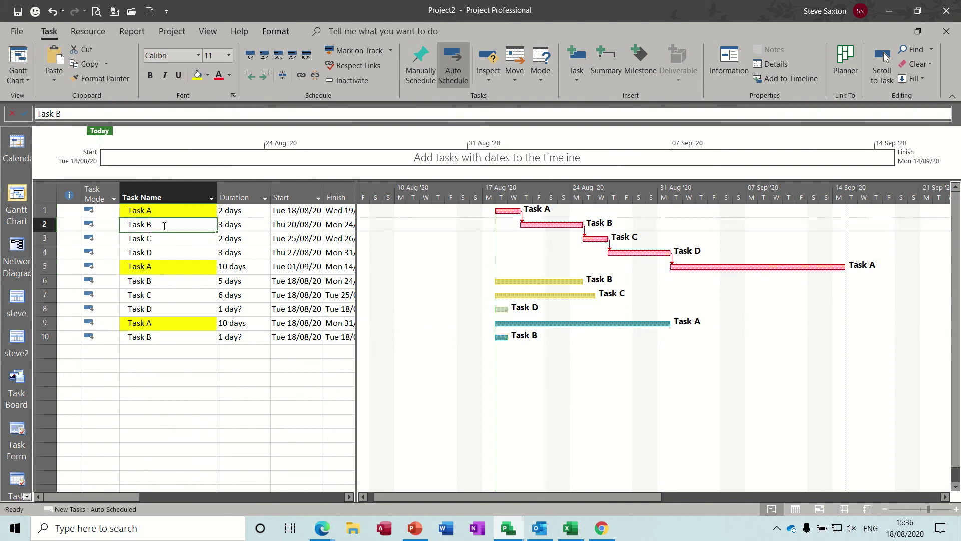
left_click(161, 281, "ctrl")
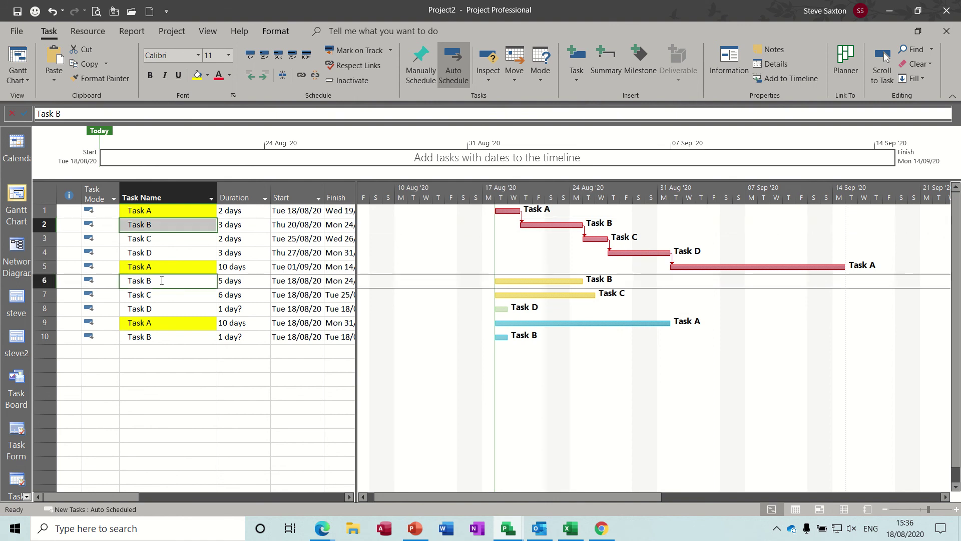
left_click(168, 337, "ctrl")
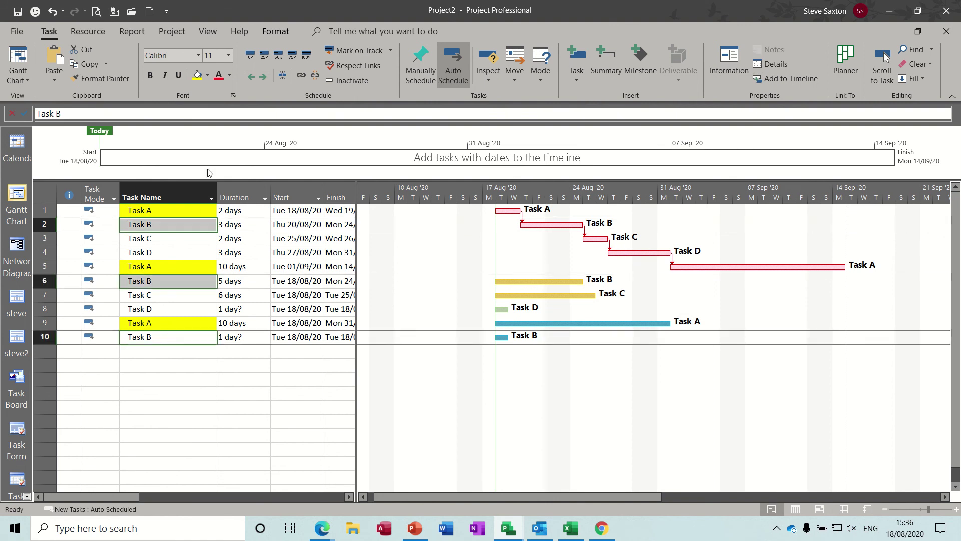
left_click(208, 76)
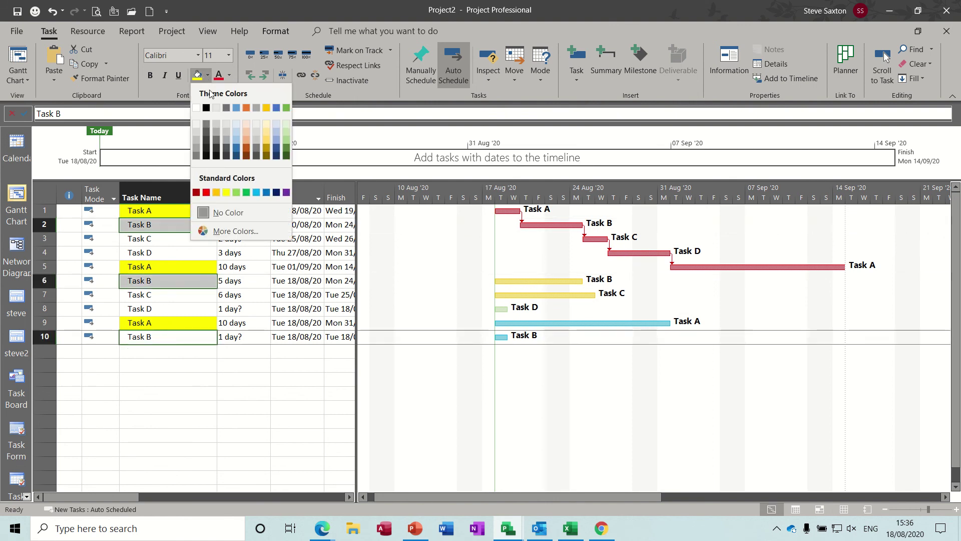
left_click(256, 193)
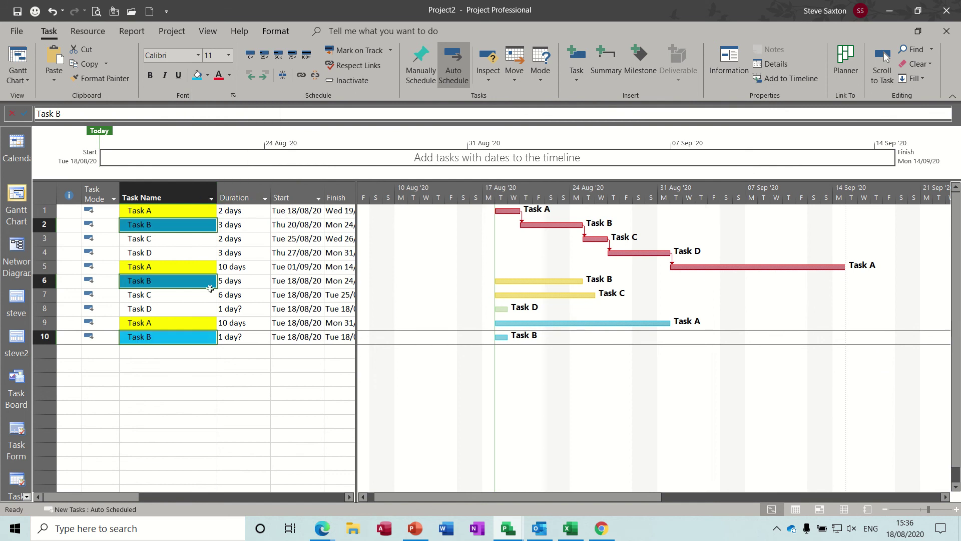
left_click(178, 303)
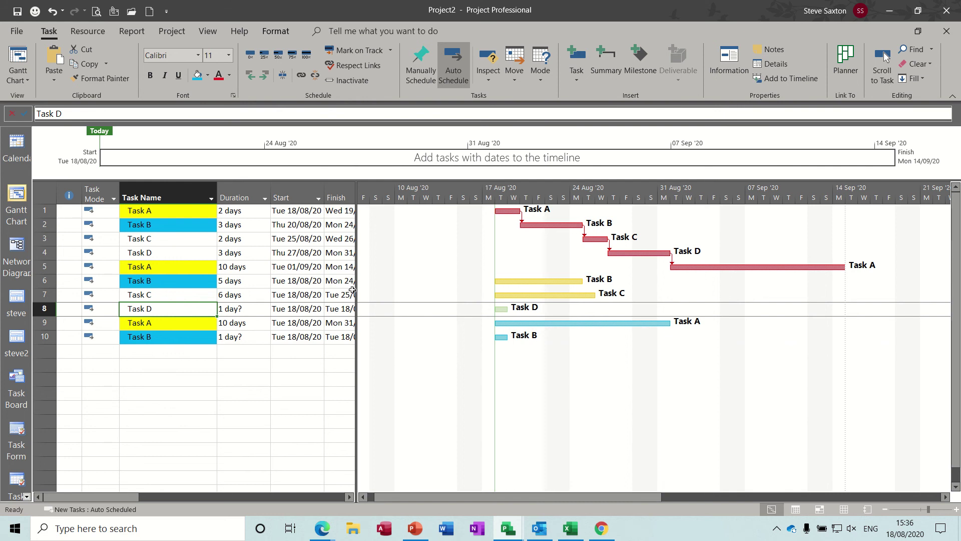
left_click_drag(358, 290, 473, 294)
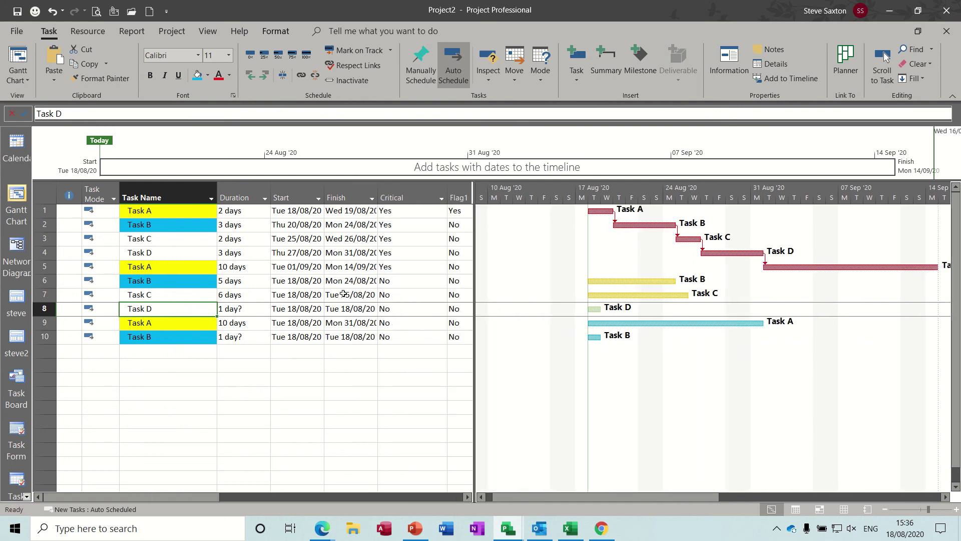